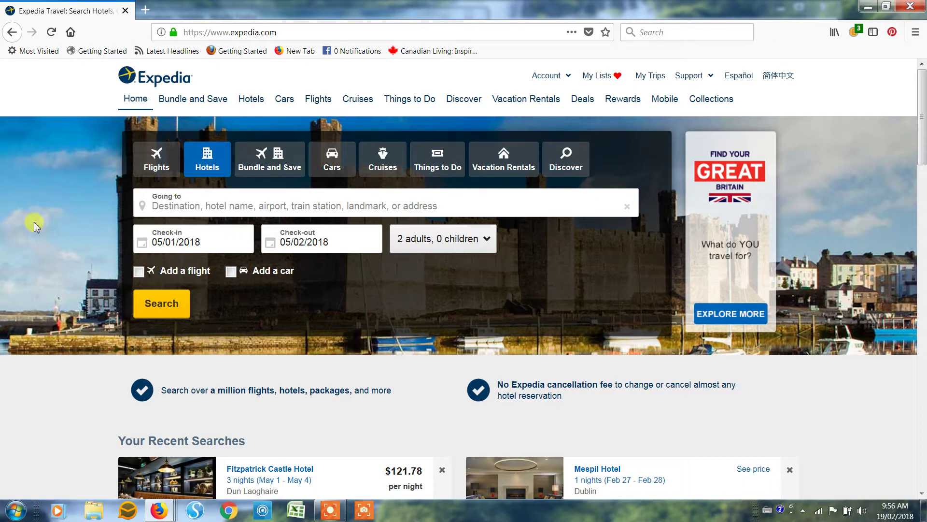
Enter Dublin, Ireland as the hotel destination
click(183, 202)
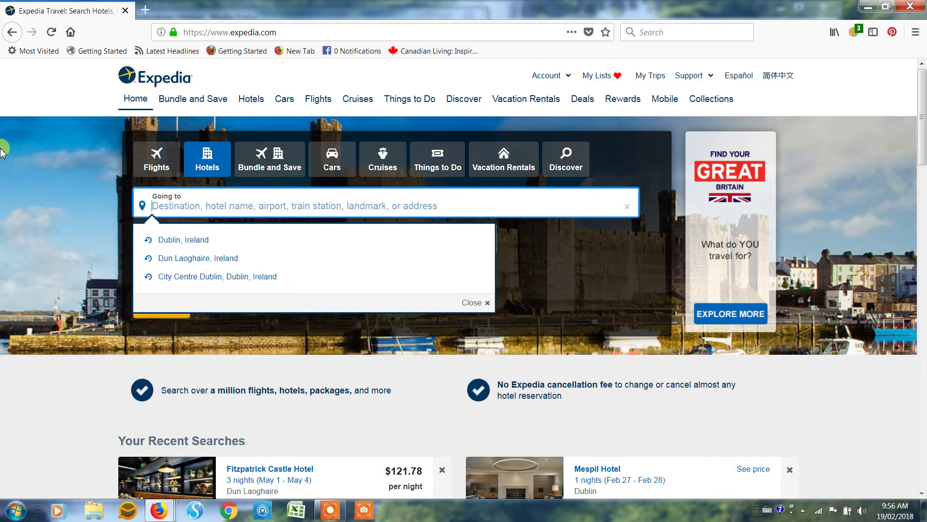
text(Dublin)
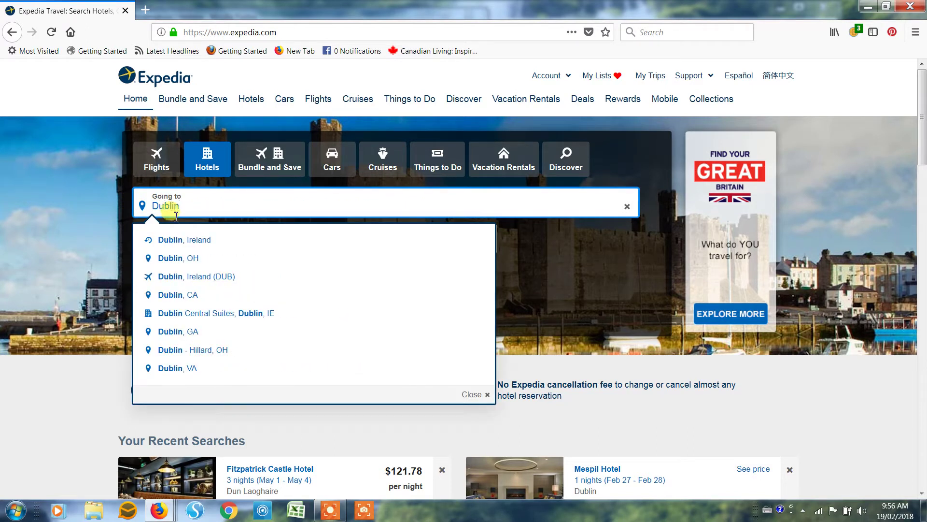
click(205, 242)
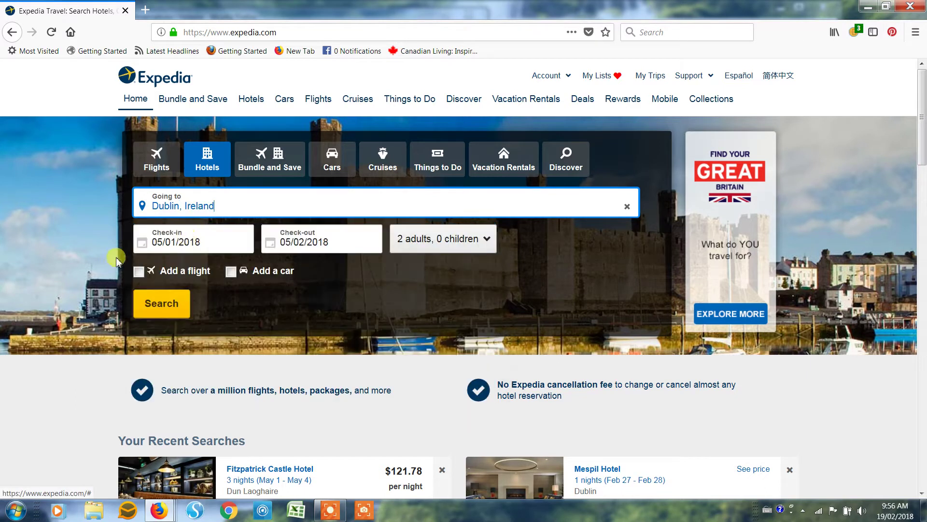
Set check-in to May 3 and check-out to May 5, 2018
click(173, 241)
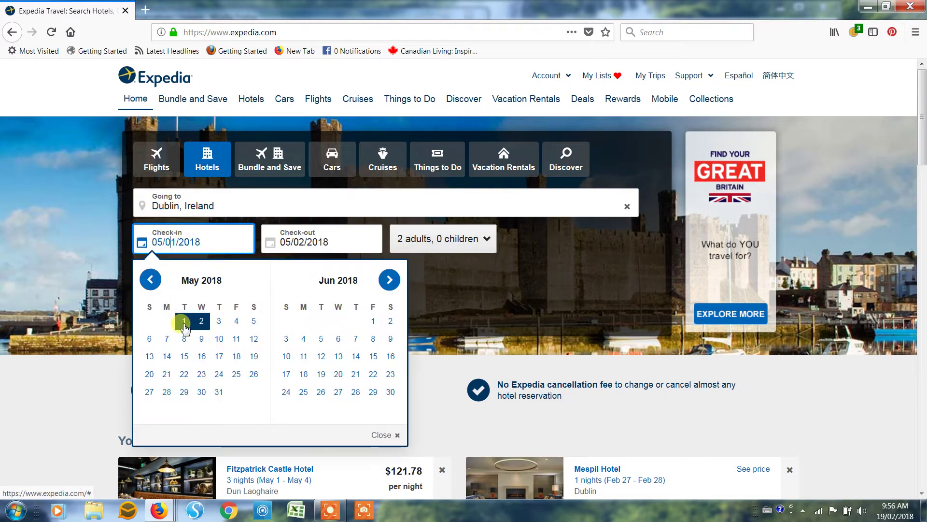
click(218, 322)
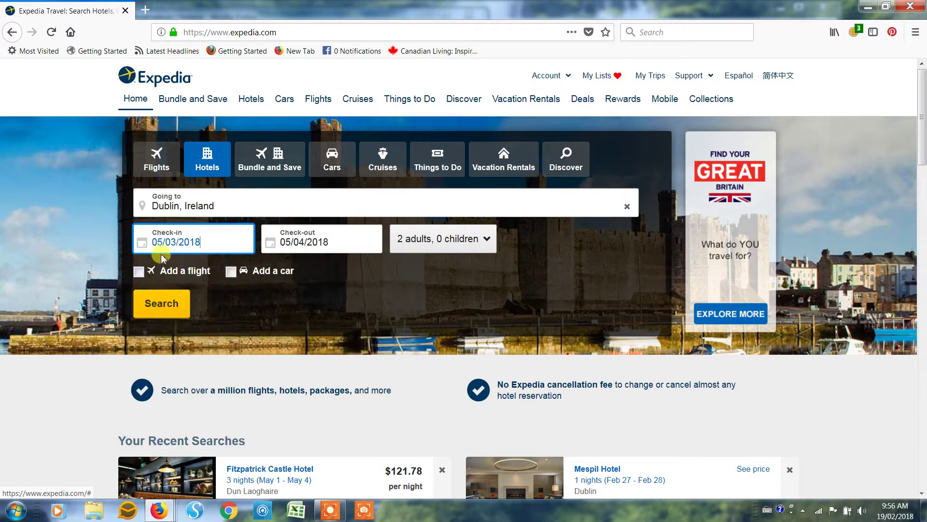
click(305, 244)
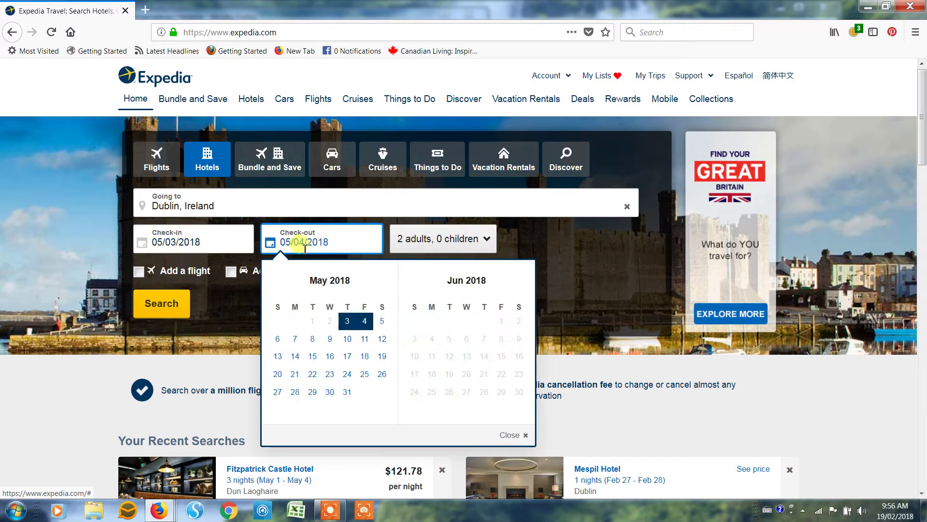
click(382, 322)
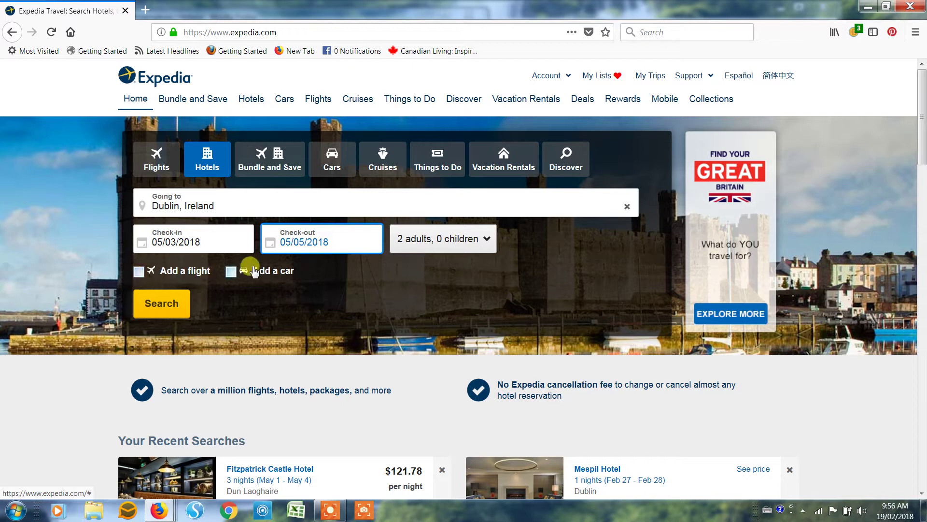
Search Dublin hotels for May 3–5 and scroll the results to Clontarf Castle Hotel at $213
click(168, 309)
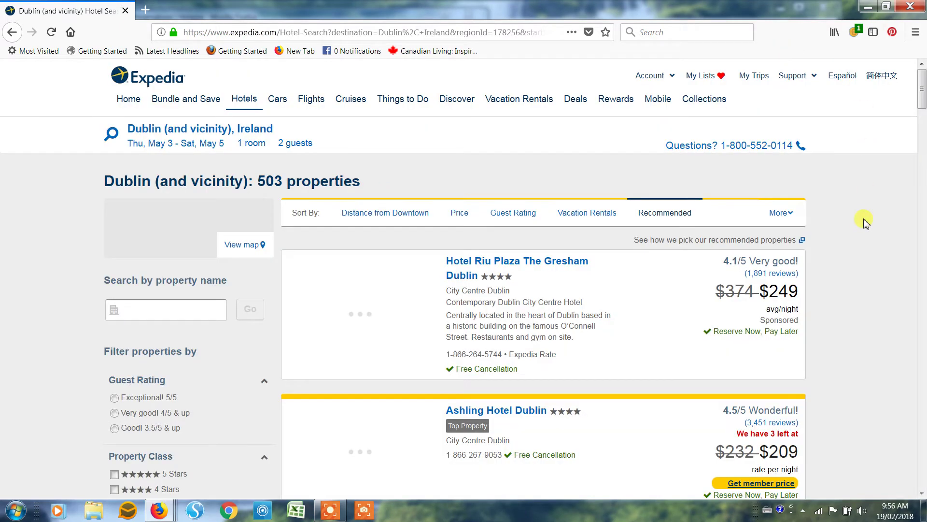
scroll(865, 222, down, 2)
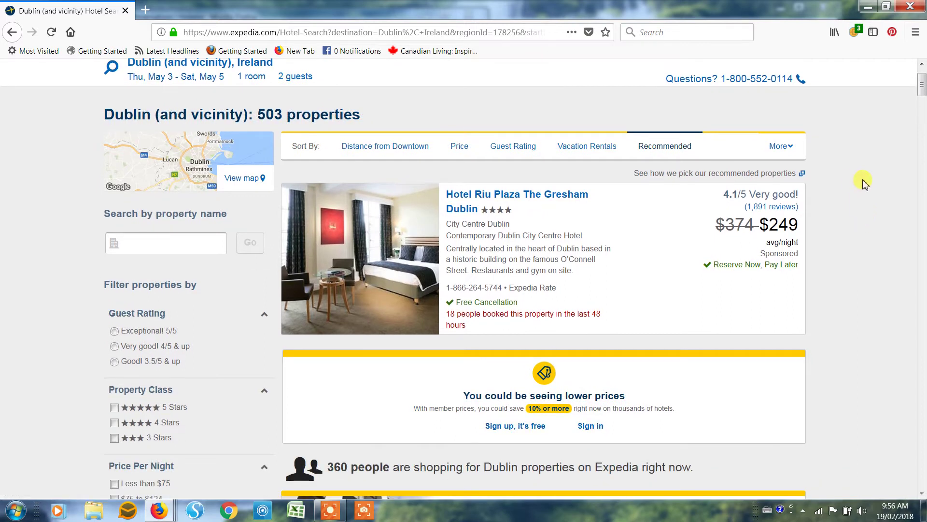
scroll(852, 198, up, 2)
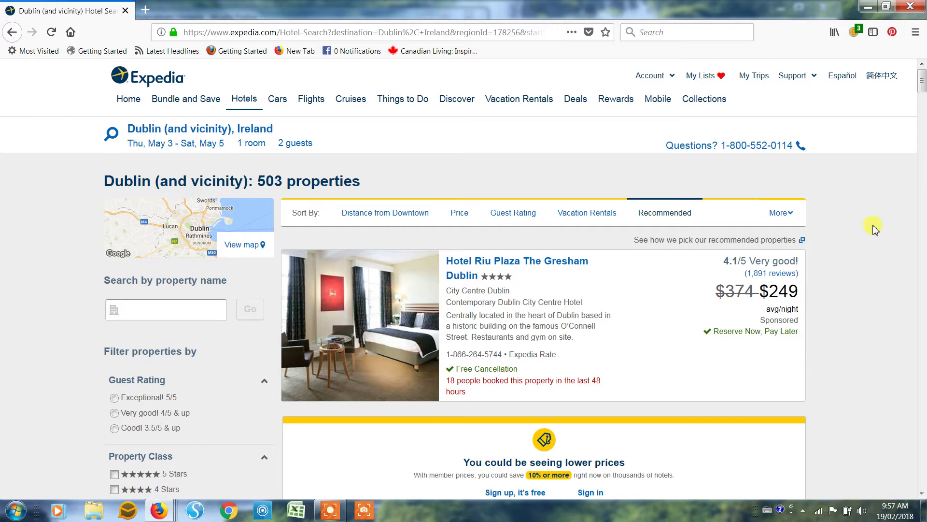
scroll(874, 227, down, 8)
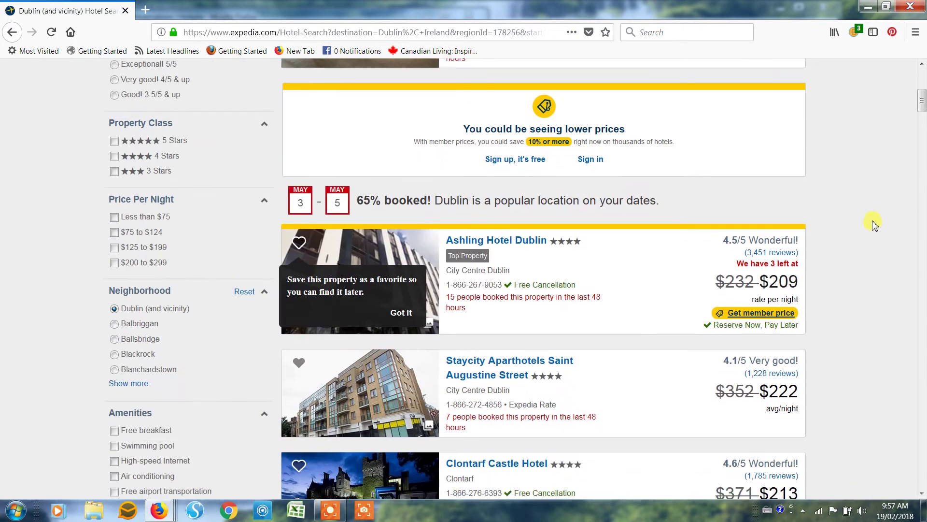
scroll(874, 224, down, 7)
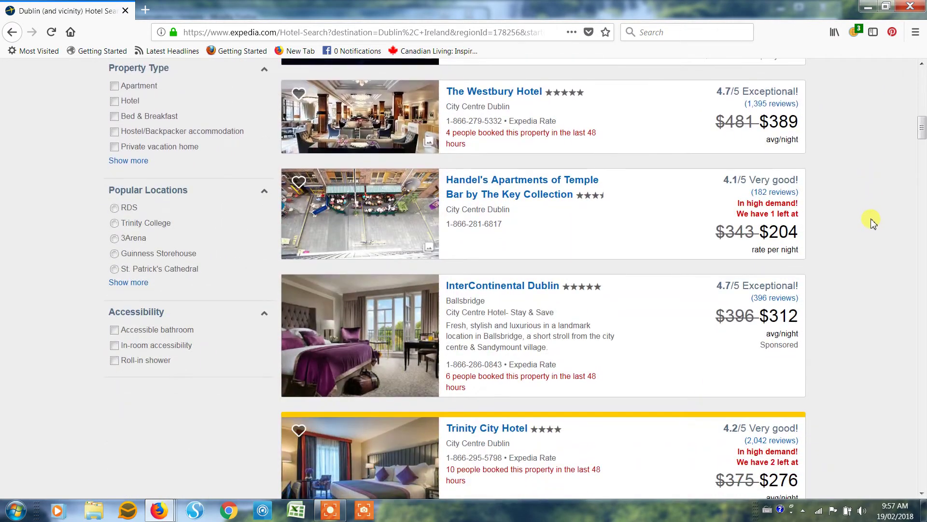
scroll(874, 225, up, 3)
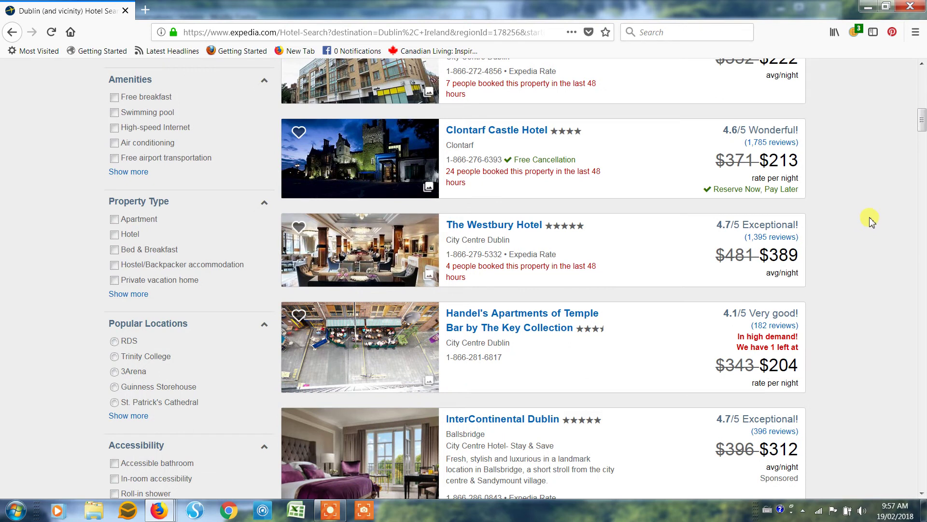
scroll(862, 220, down, 7)
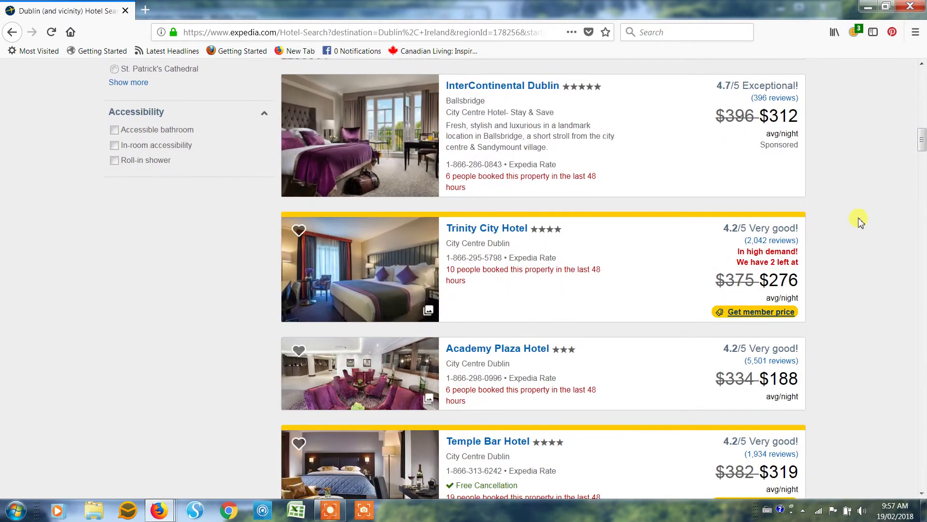
scroll(860, 218, up, 5)
scroll(859, 219, up, 3)
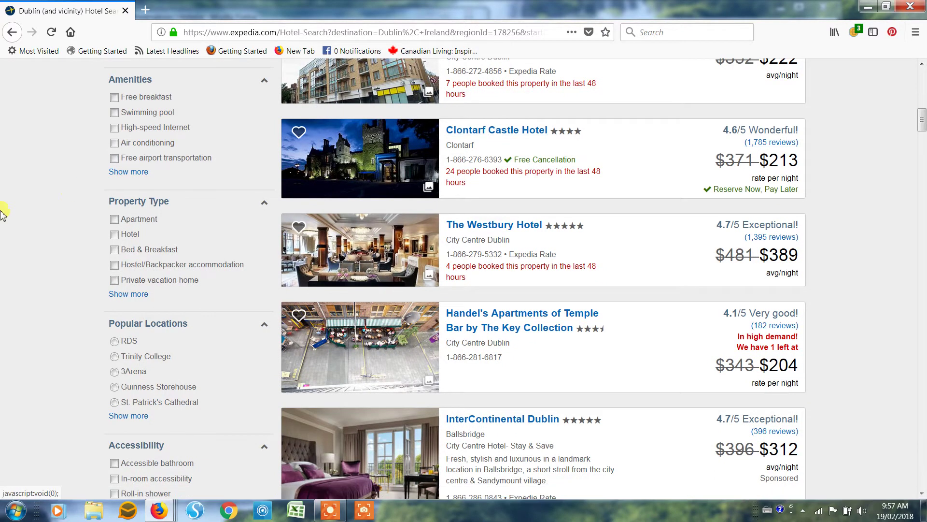
scroll(33, 209, up, 6)
scroll(34, 202, up, 4)
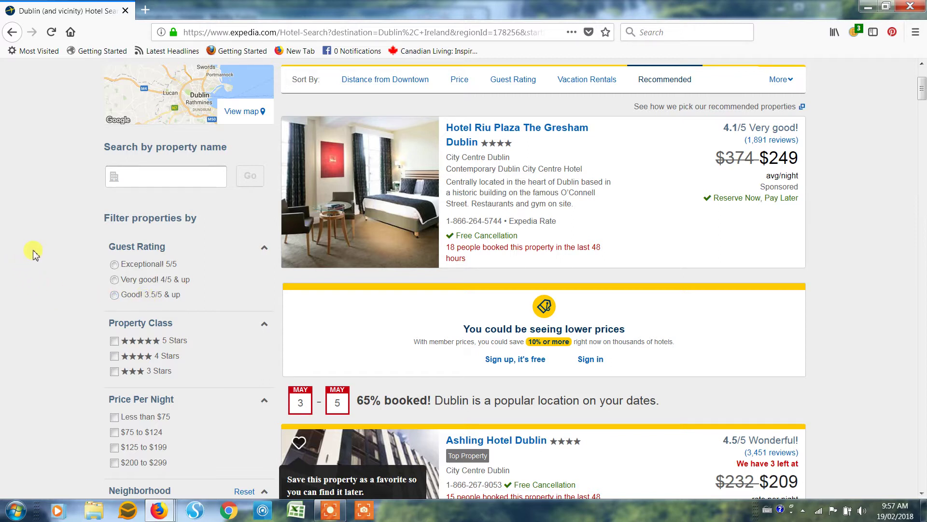
scroll(34, 253, down, 3)
scroll(34, 254, down, 1)
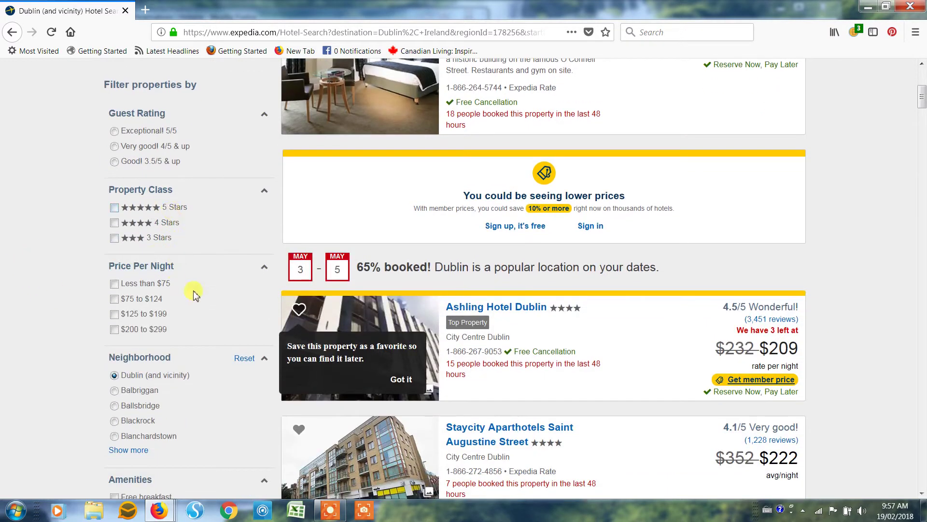
scroll(27, 279, down, 5)
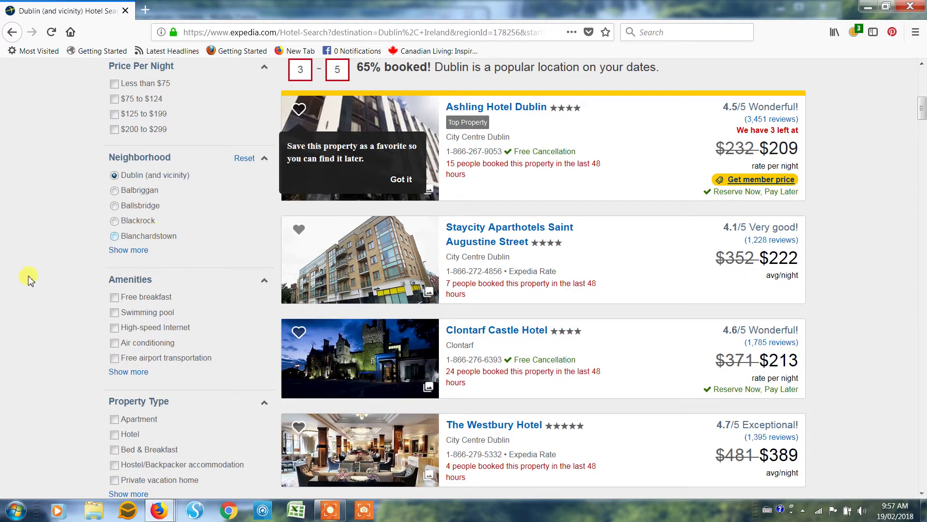
scroll(26, 274, down, 3)
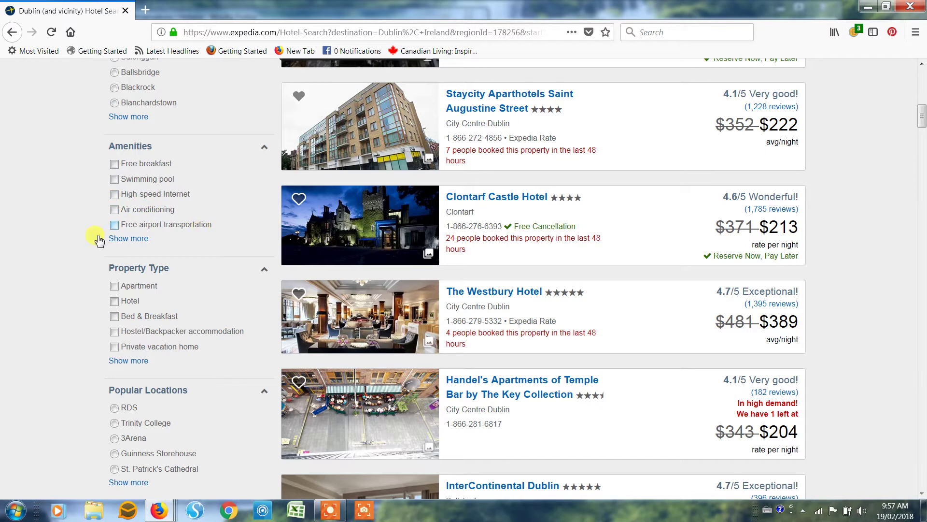
scroll(41, 224, down, 3)
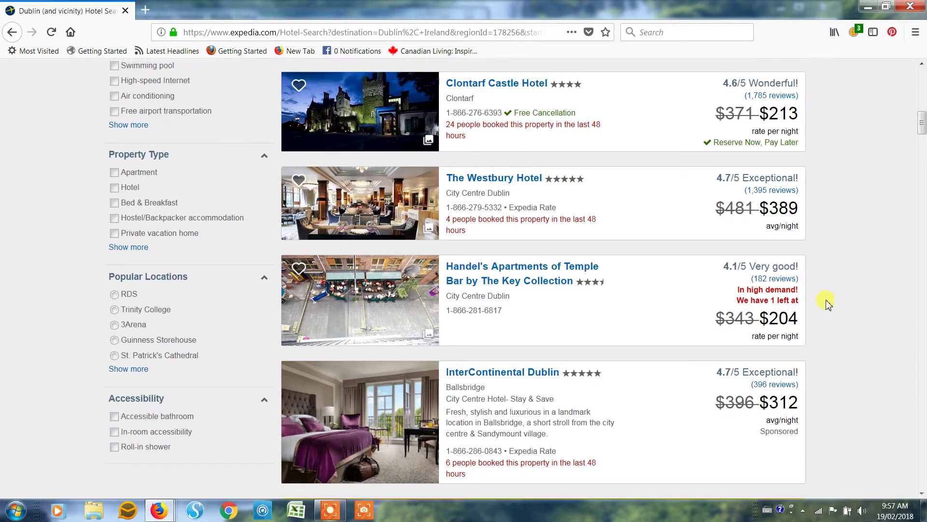
scroll(834, 304, up, 15)
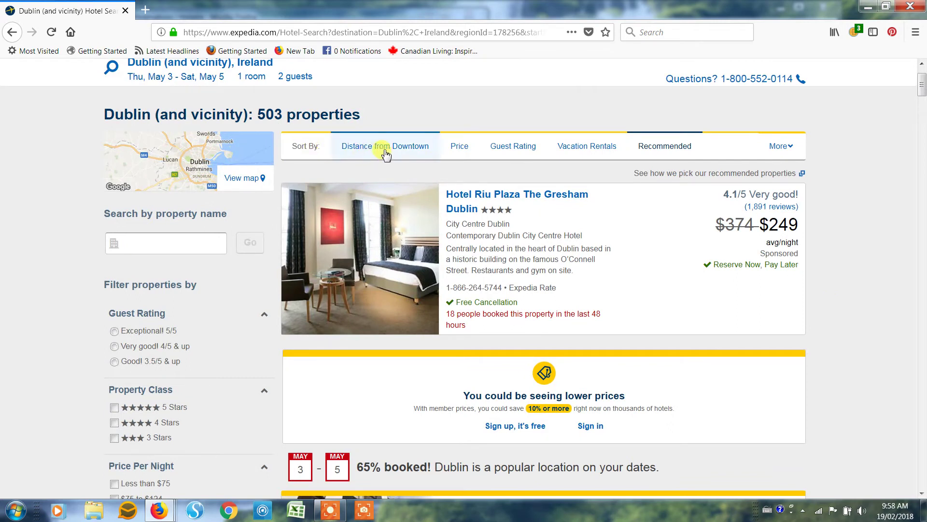
Try sorting the Dublin results by distance from downtown, by price, and by Best Deals
click(404, 150)
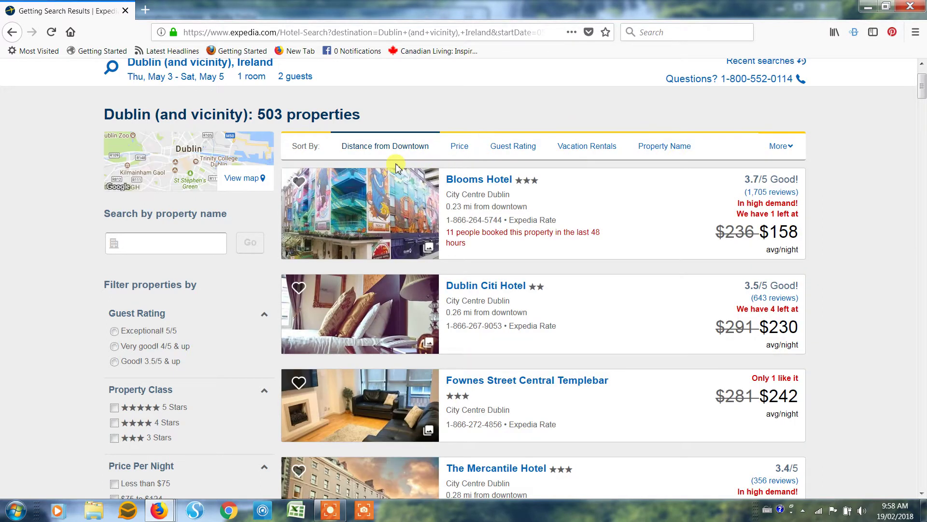
click(461, 150)
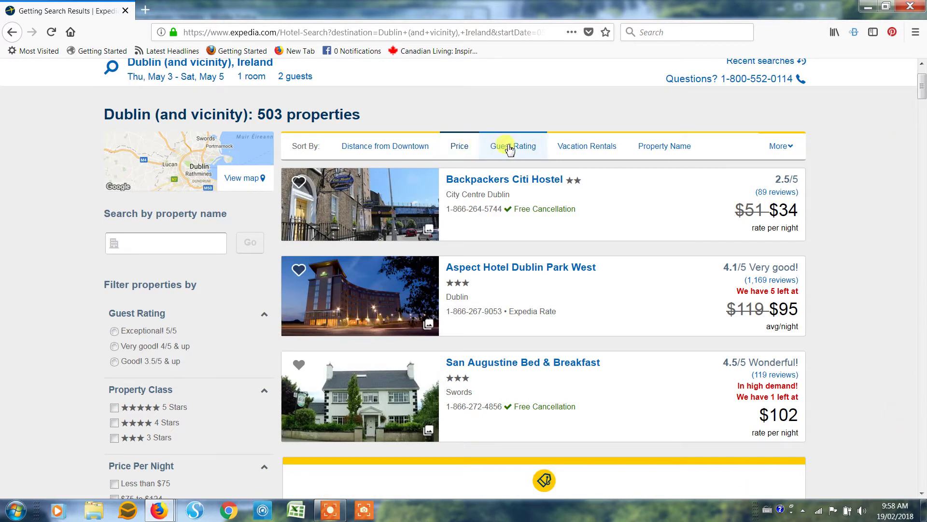
click(793, 148)
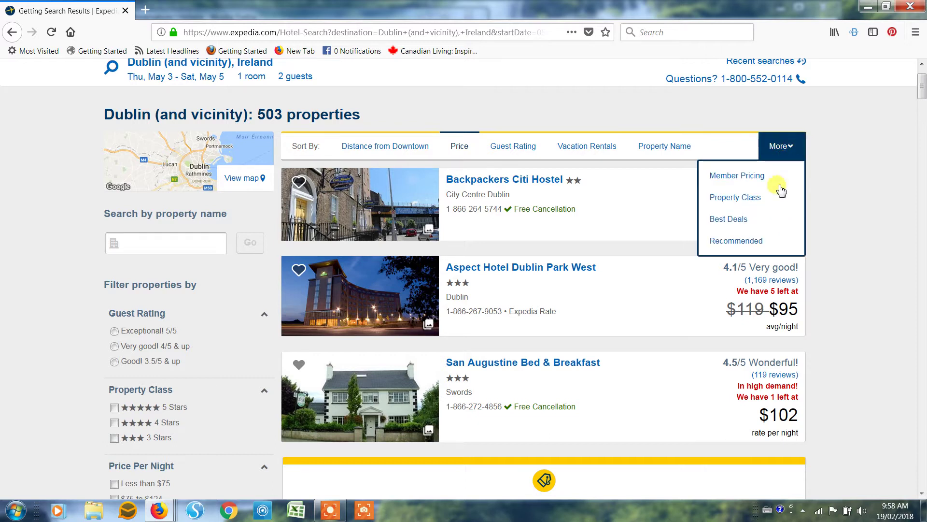
click(738, 219)
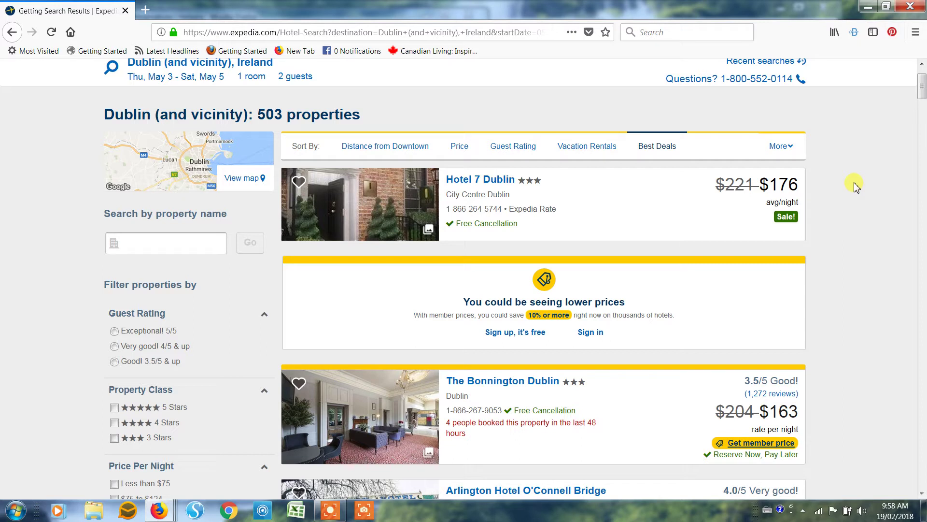
Sort the results by Recommended and scroll through the listings
click(783, 149)
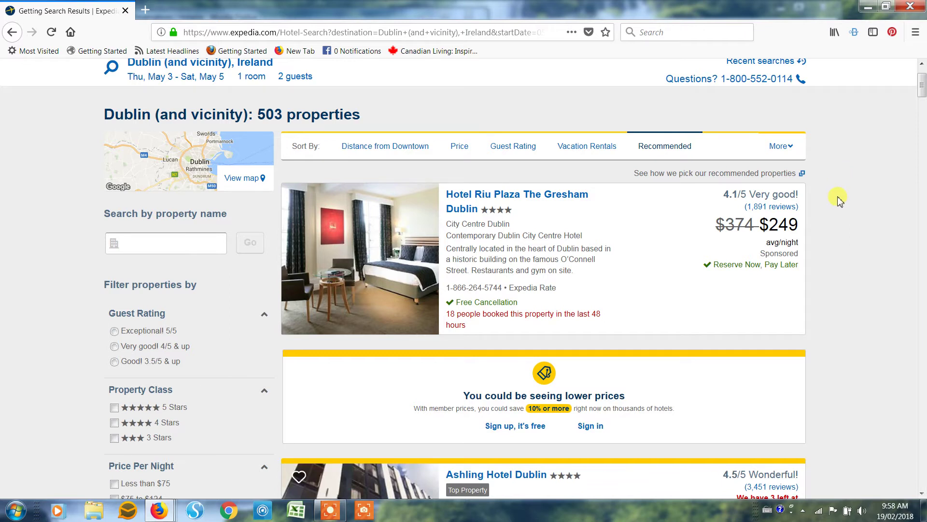
scroll(840, 200, down, 8)
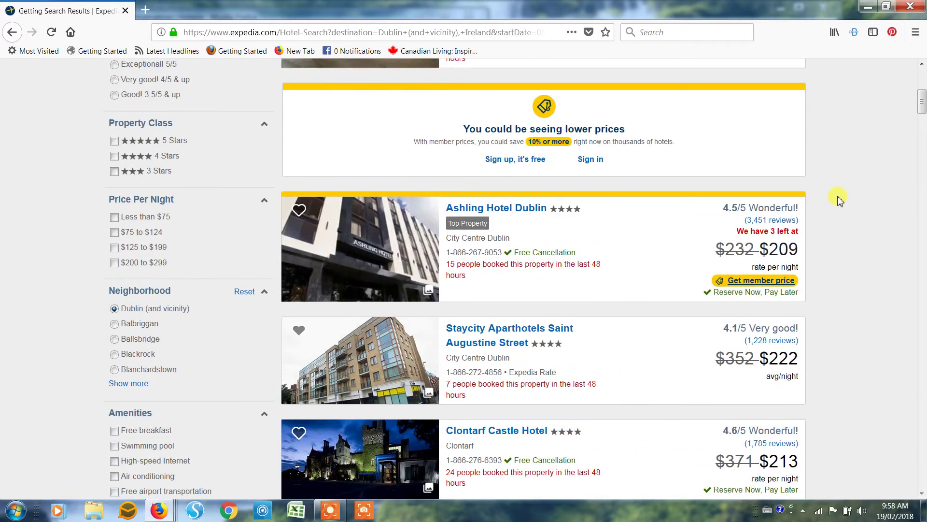
scroll(840, 200, down, 3)
scroll(841, 199, up, 10)
scroll(839, 198, up, 2)
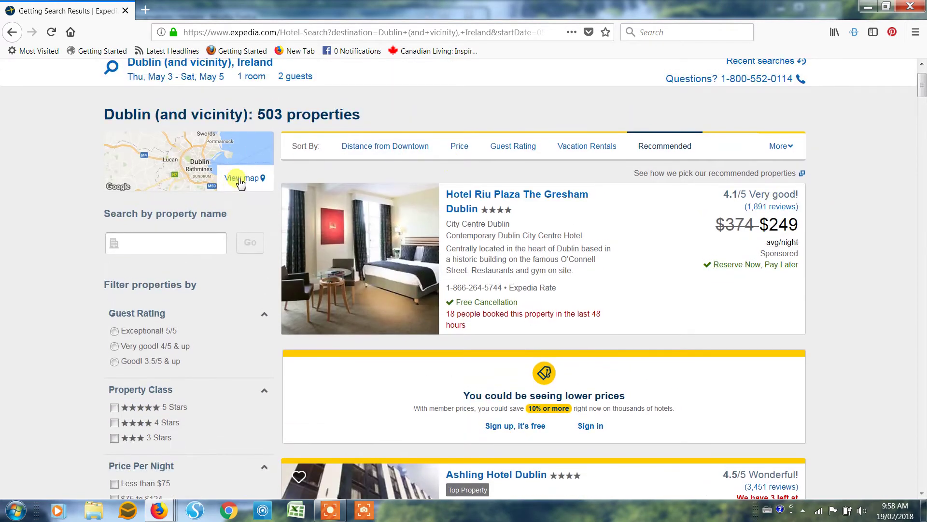
click(271, 180)
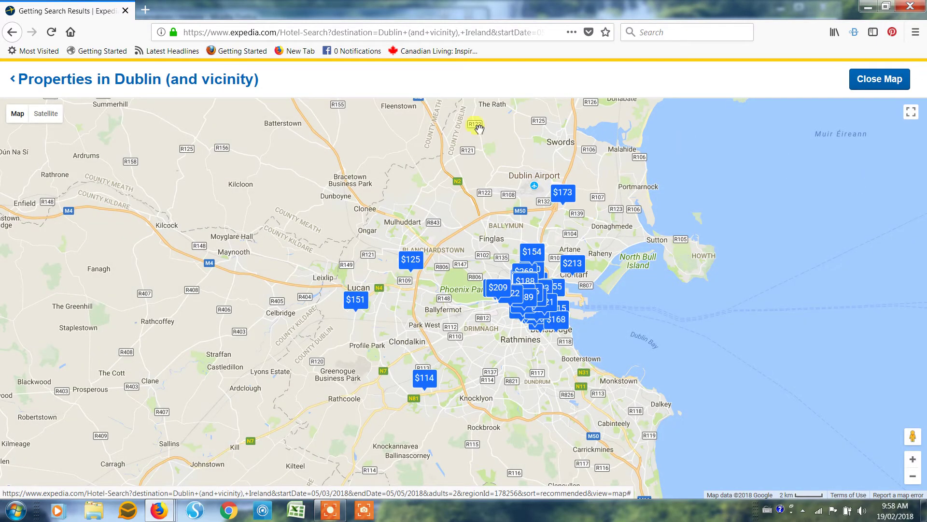
click(914, 461)
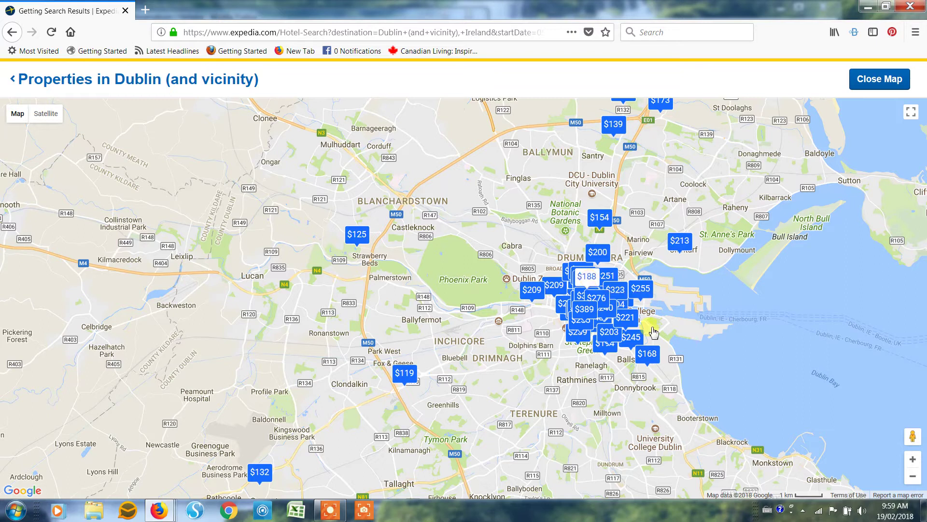
click(913, 460)
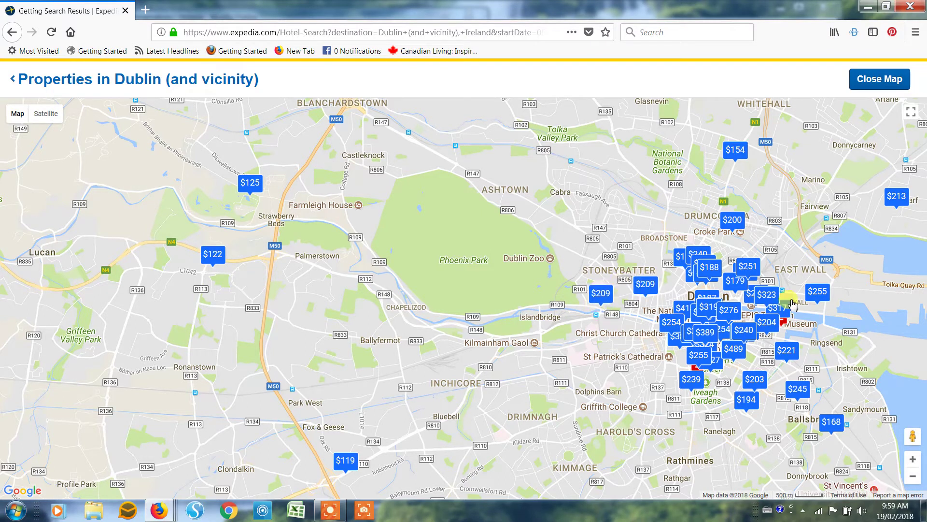
click(644, 288)
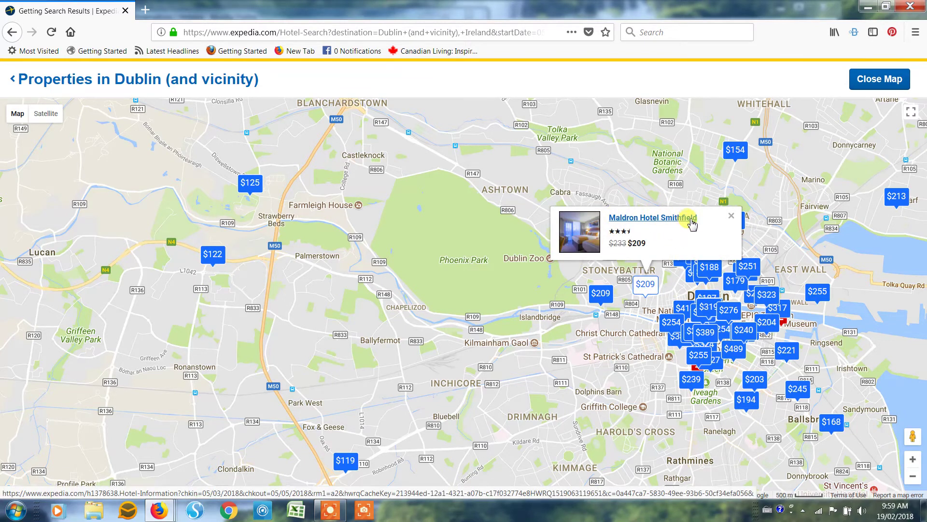
Close the map, open Clontarf Castle Hotel's page in a new tab, and dismiss the favourite tip
click(872, 87)
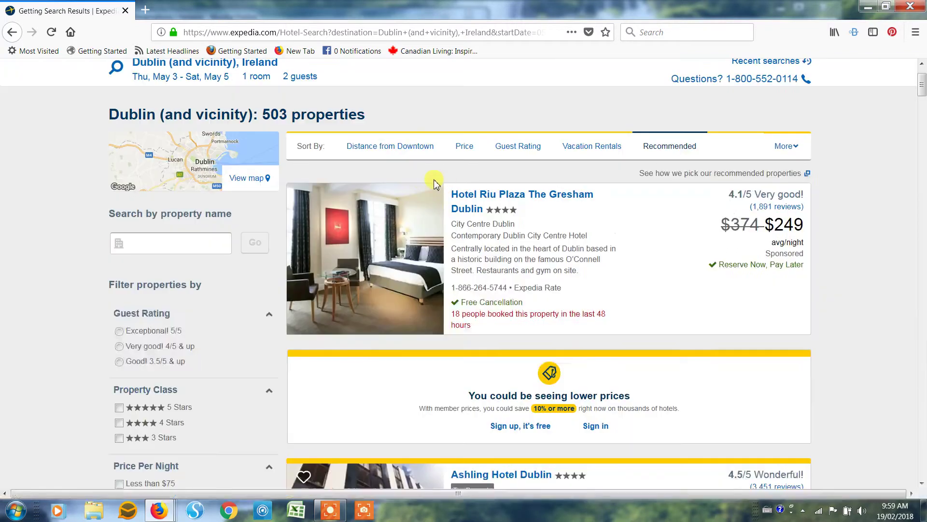
scroll(865, 369, down, 10)
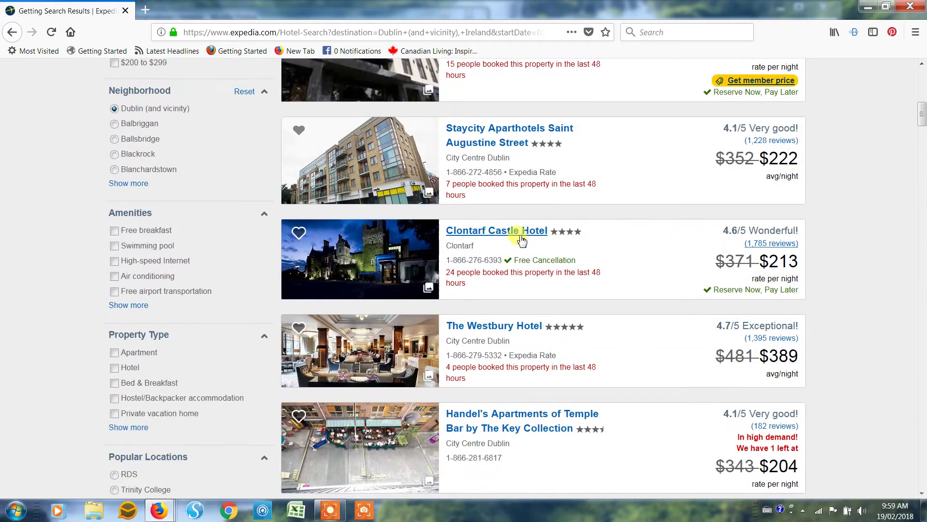
click(506, 235)
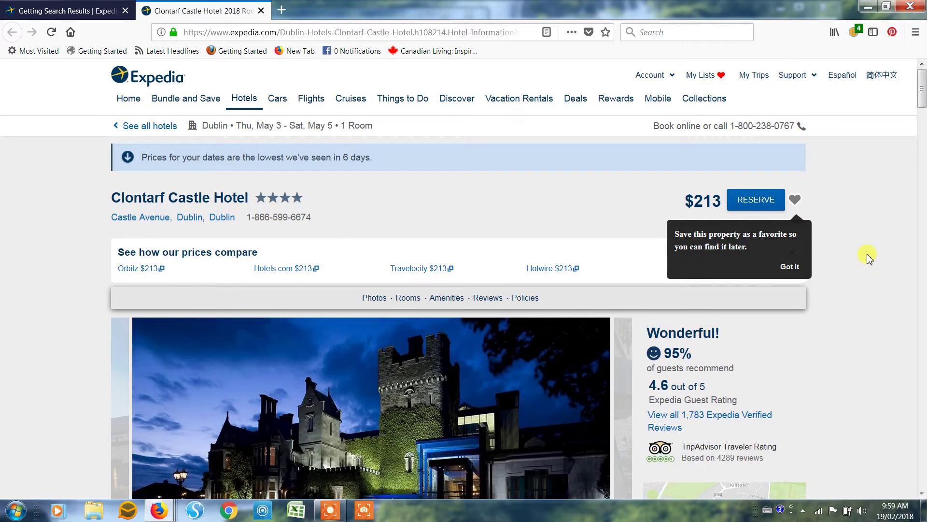
scroll(863, 251, down, 2)
click(786, 202)
scroll(860, 216, down, 4)
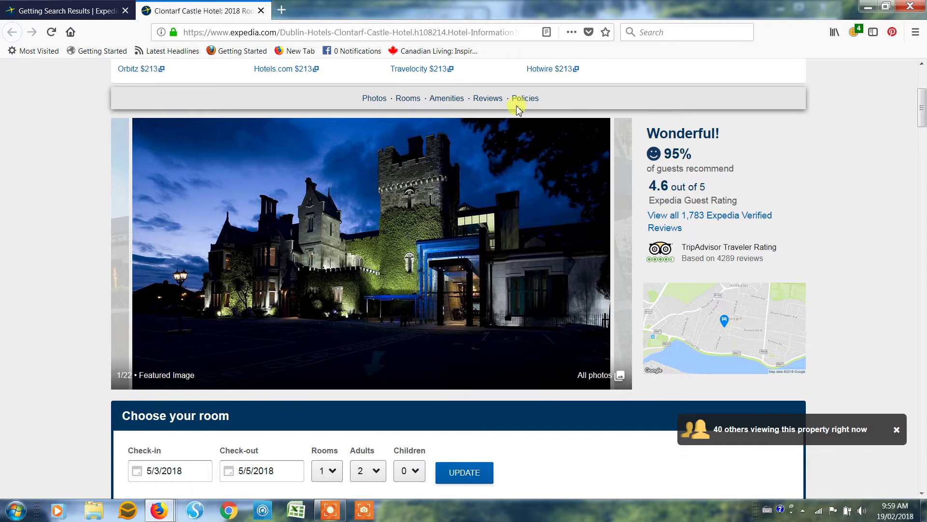
click(488, 99)
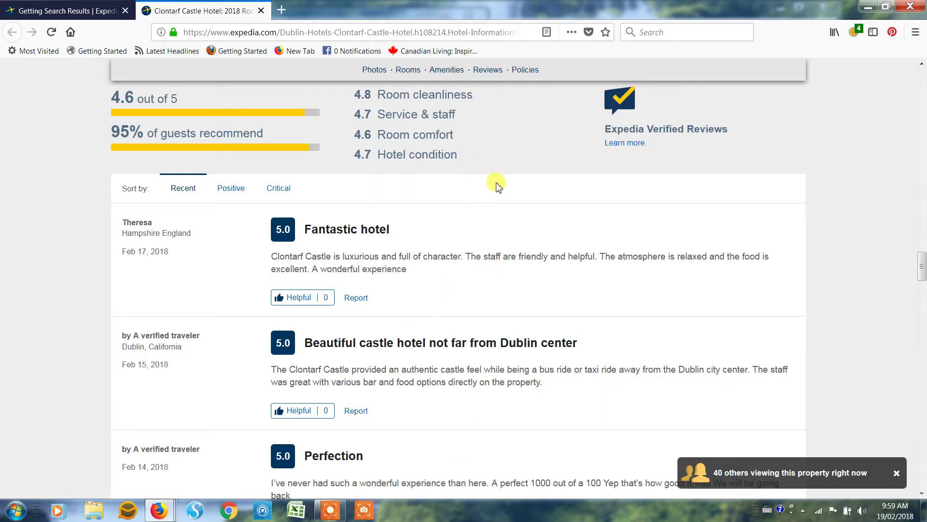
click(444, 70)
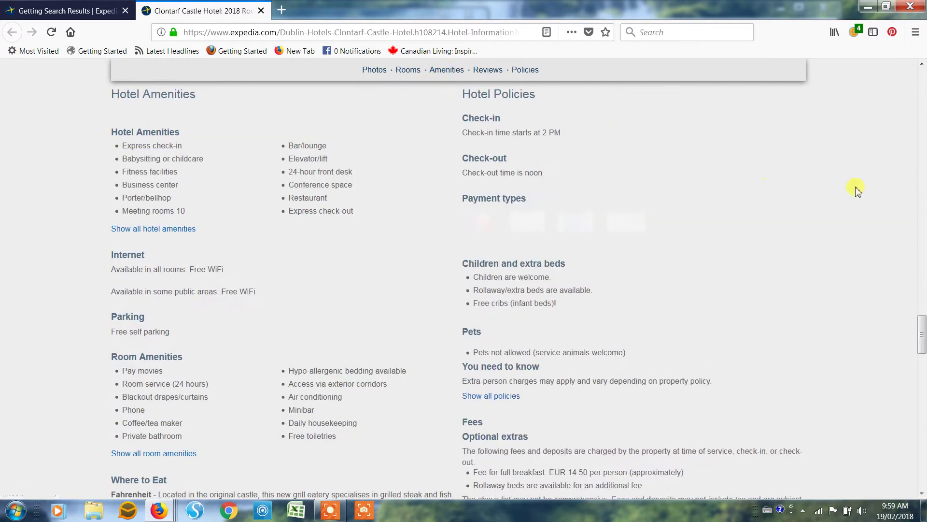
click(407, 71)
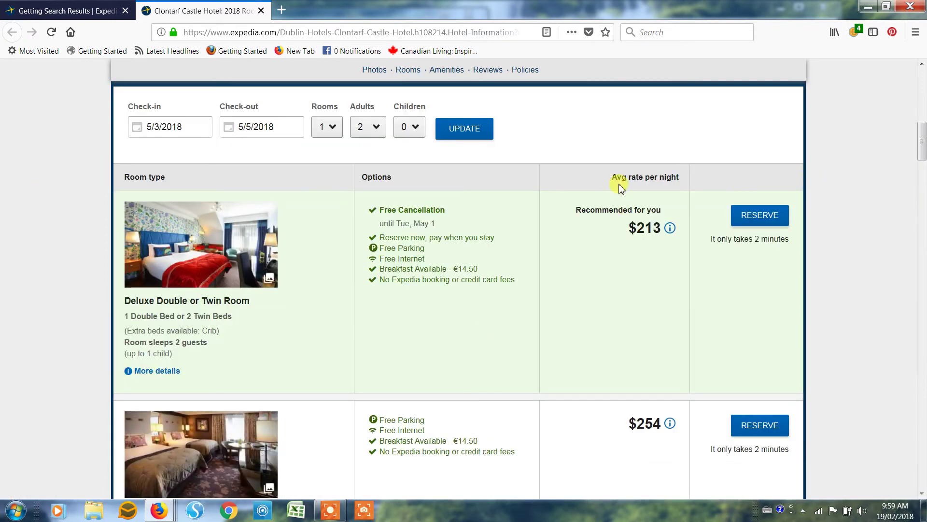
scroll(530, 287, down, 6)
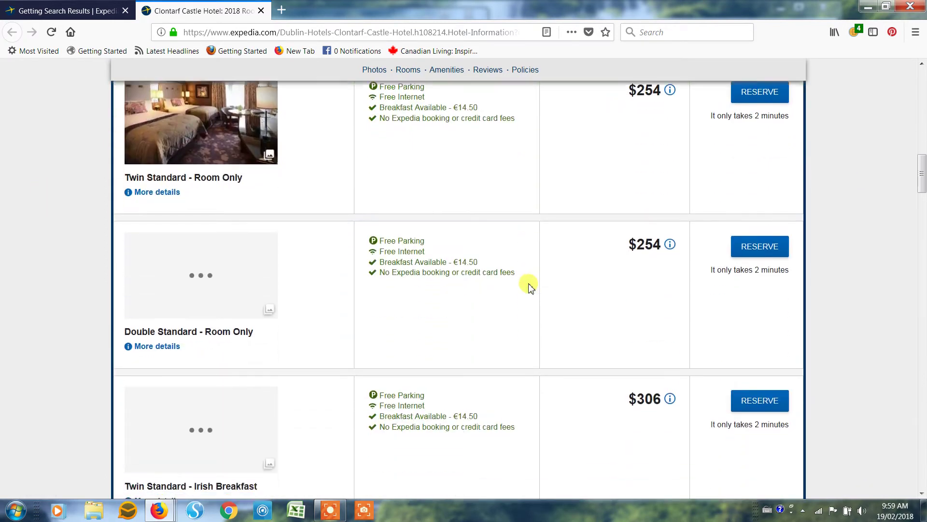
scroll(530, 286, up, 8)
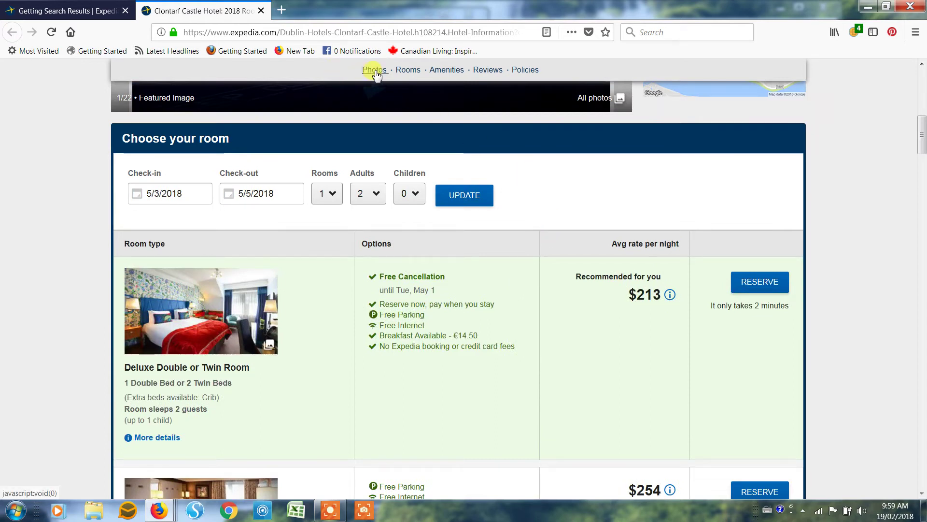
click(375, 71)
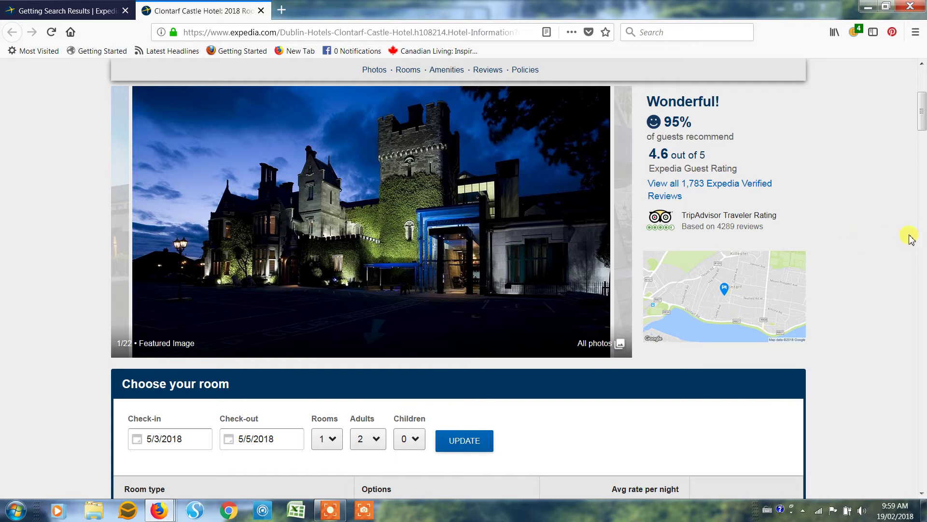
scroll(922, 230, up, 5)
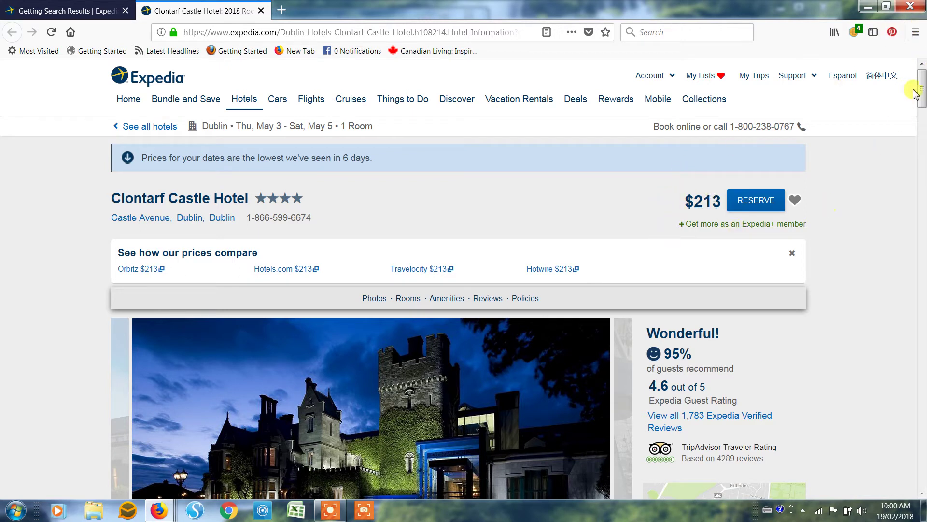
drag(921, 89, 921, 140)
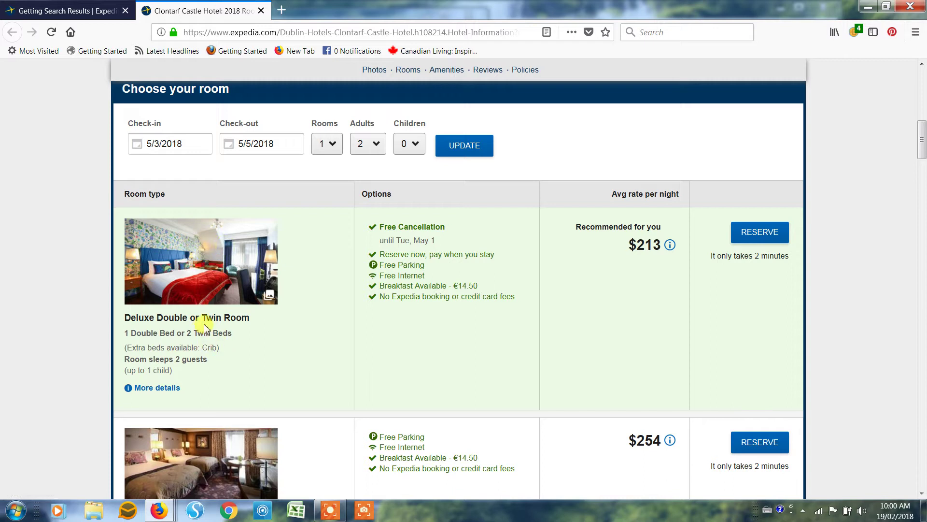
scroll(277, 334, down, 4)
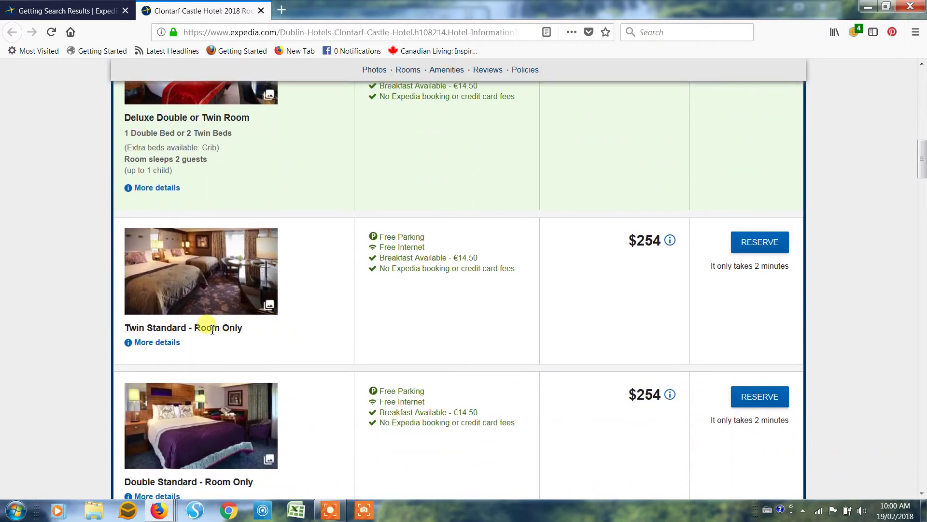
scroll(285, 434, down, 5)
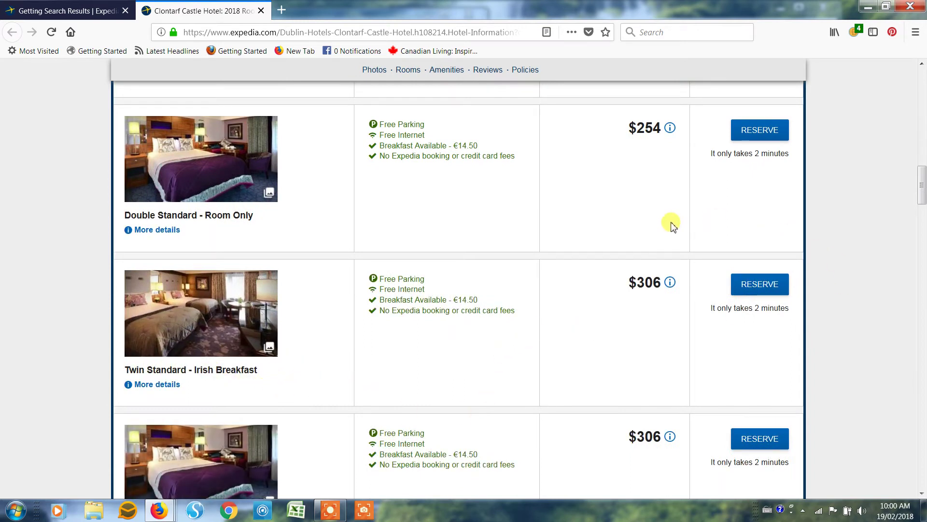
scroll(626, 212, up, 1)
scroll(625, 211, up, 5)
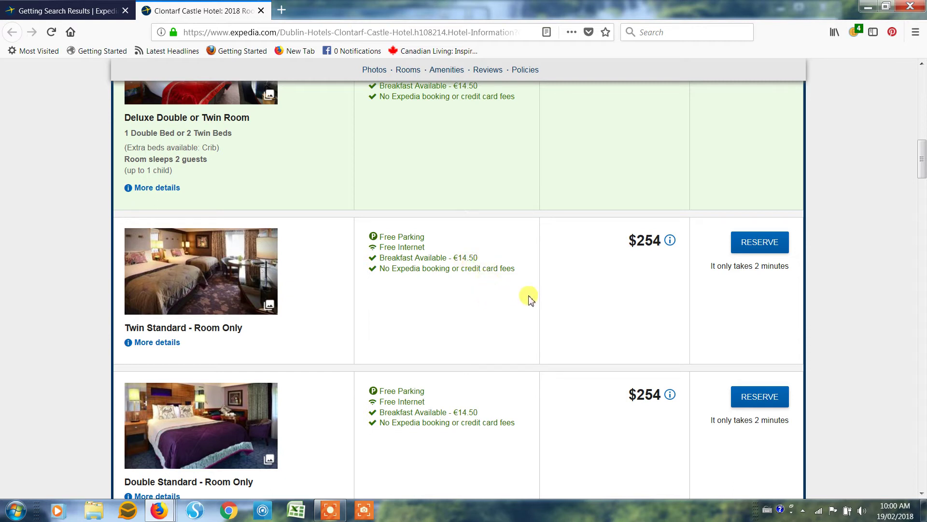
scroll(517, 259, up, 3)
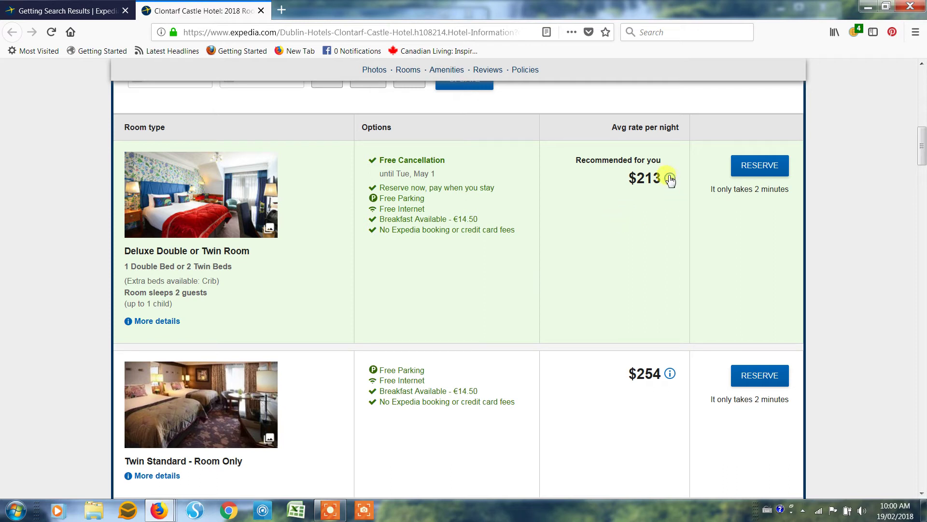
Review the Deluxe Double or Twin Room details and reserve it at $213 per night
mouse_move(671, 180)
click(148, 321)
scroll(383, 276, down, 3)
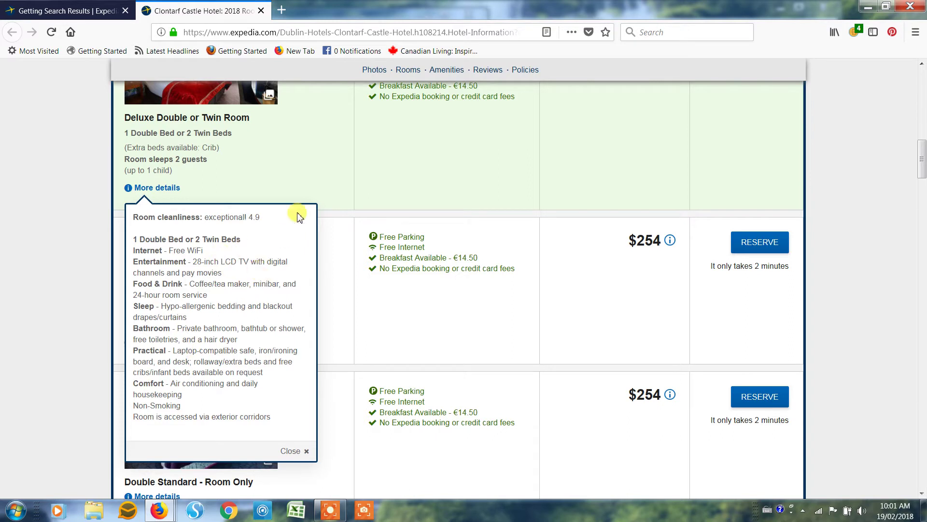
scroll(296, 145, up, 3)
scroll(484, 179, up, 2)
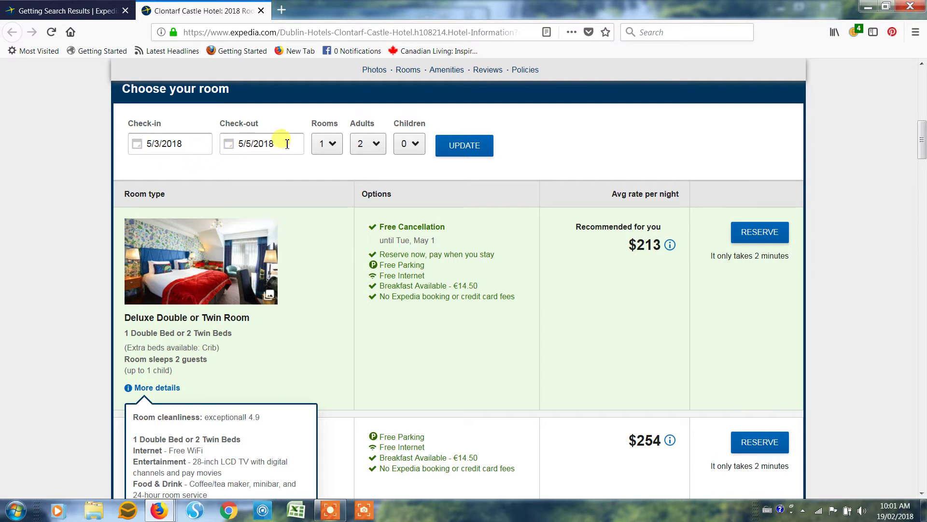
click(768, 239)
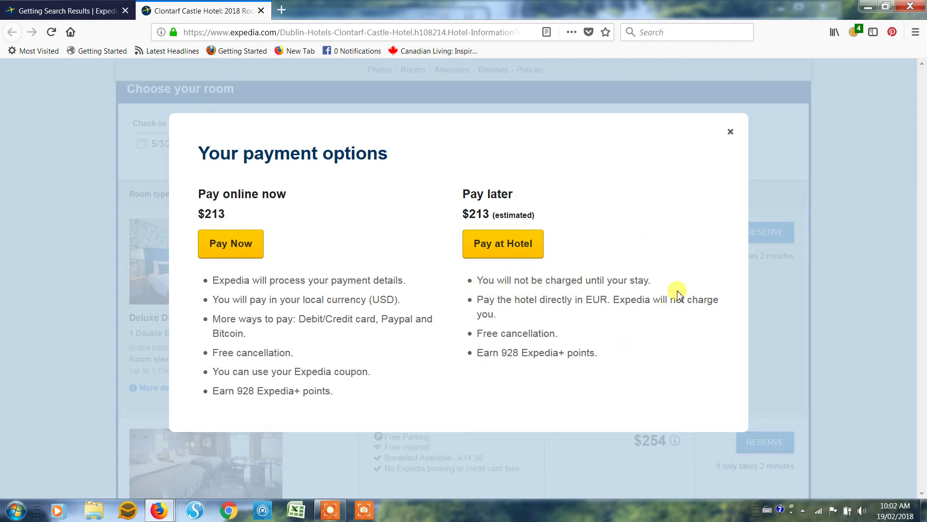
Choose Pay at Hotel for the $213 rate instead of paying online
click(497, 252)
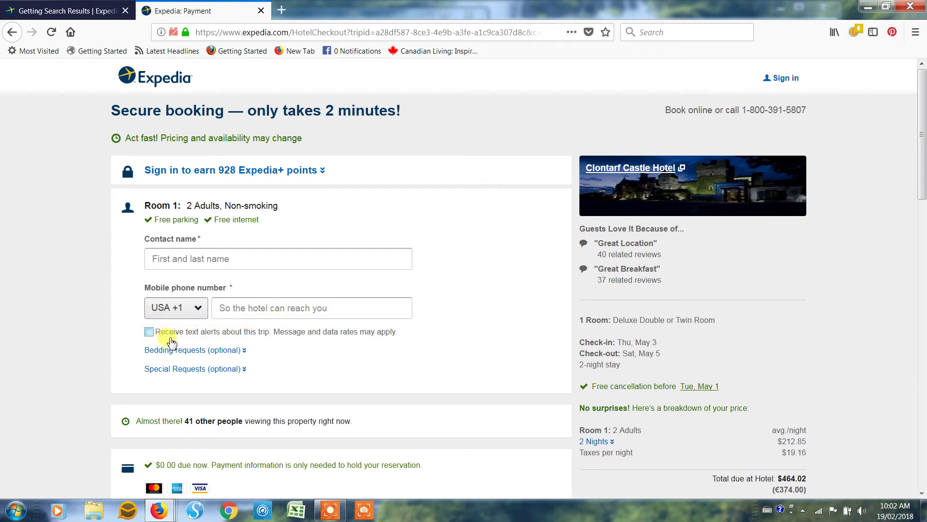
Select 2 Twin Beds under Bedding requests and open the Special Requests text box
click(231, 351)
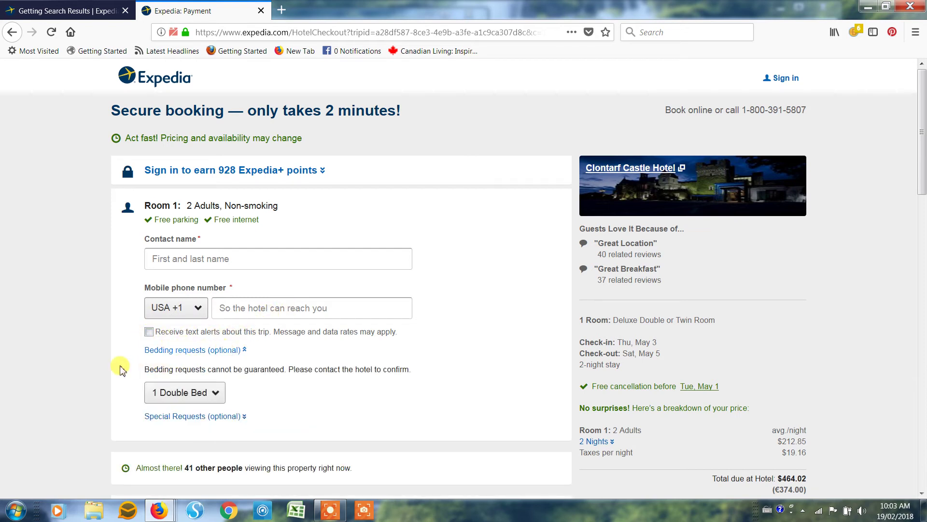
scroll(54, 325, down, 3)
click(222, 260)
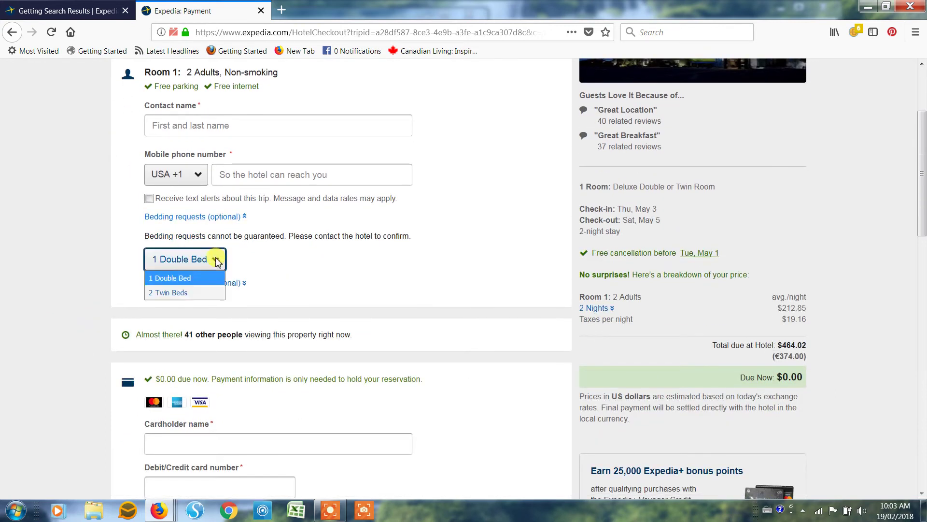
click(180, 292)
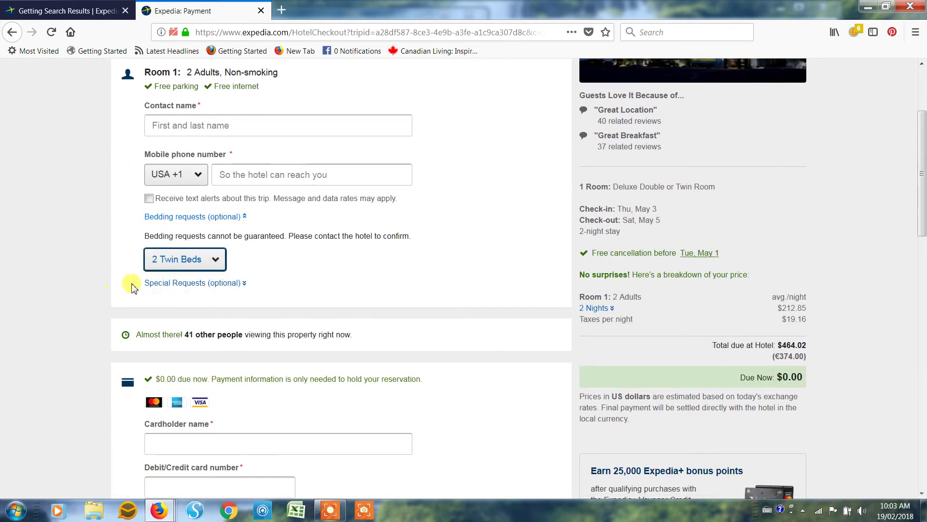
click(236, 284)
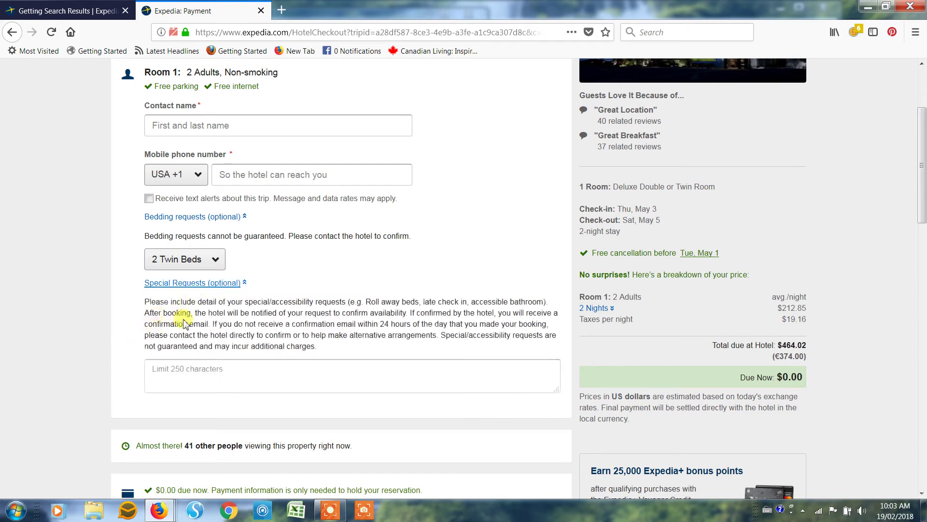
click(168, 368)
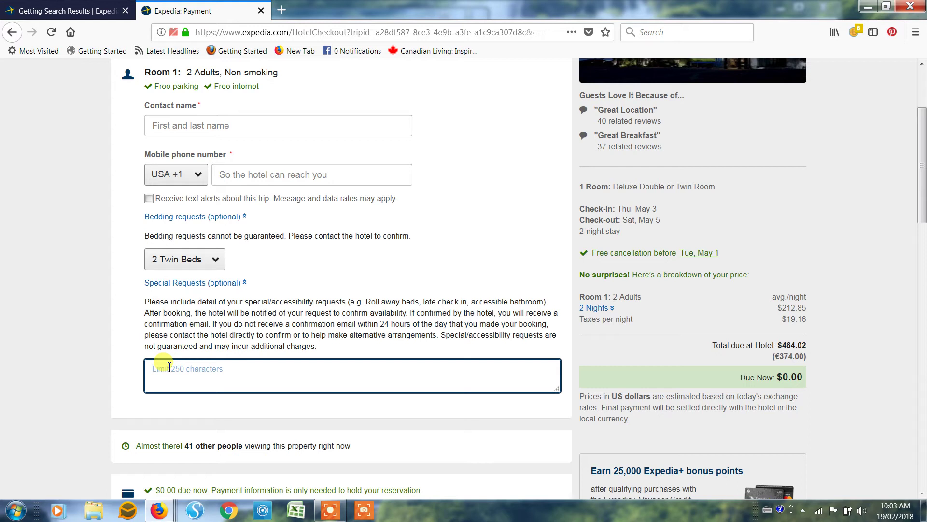
Scroll to the payment card section and close the 'Don't miss your chance' pop-up
scroll(280, 319, down, 5)
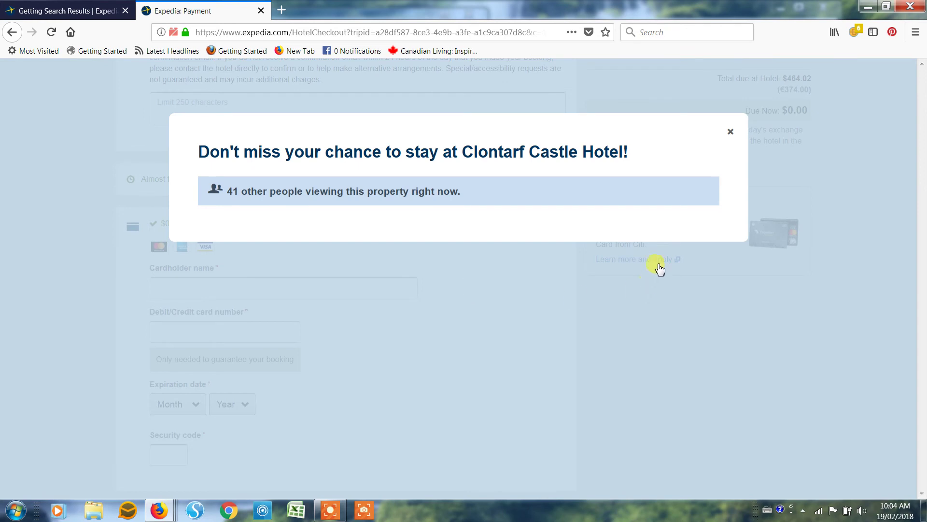
click(731, 135)
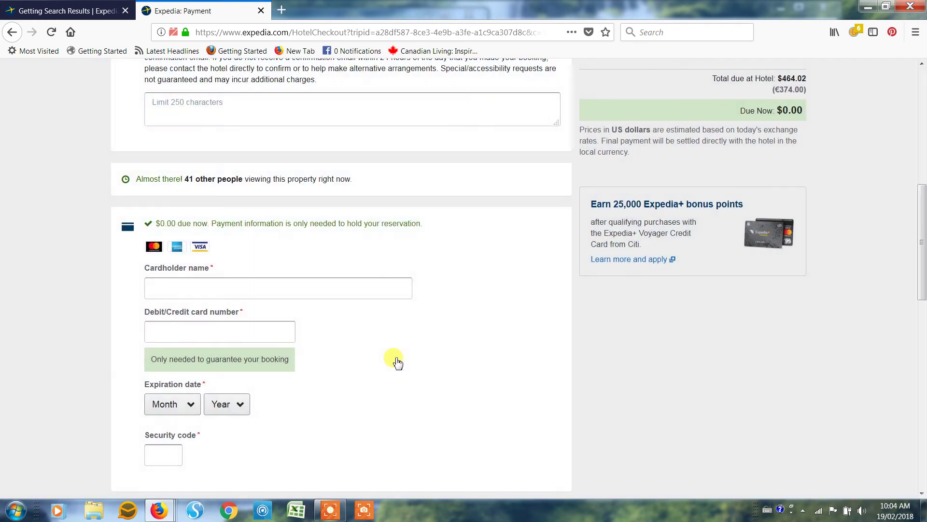
Scroll past the email and Manage your booking sections to Important information and COMPLETE BOOKING
scroll(397, 363, down, 2)
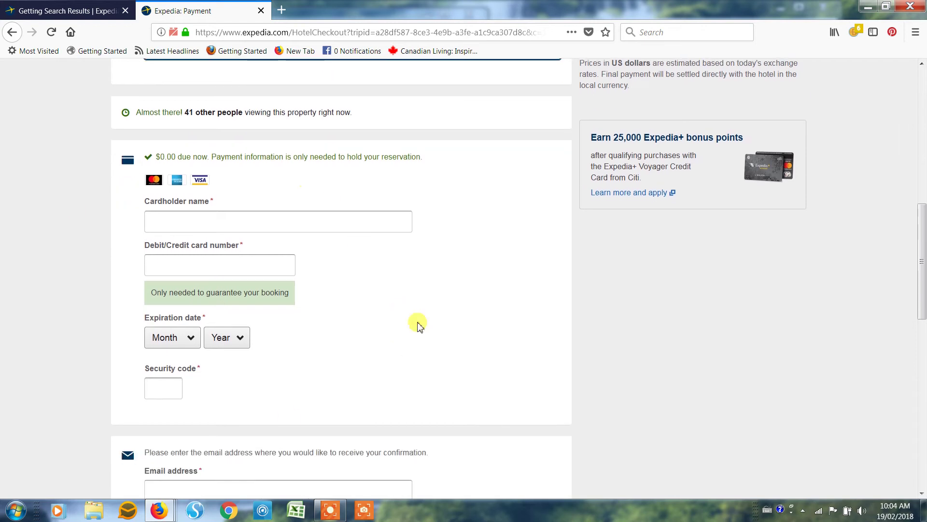
scroll(550, 258, down, 5)
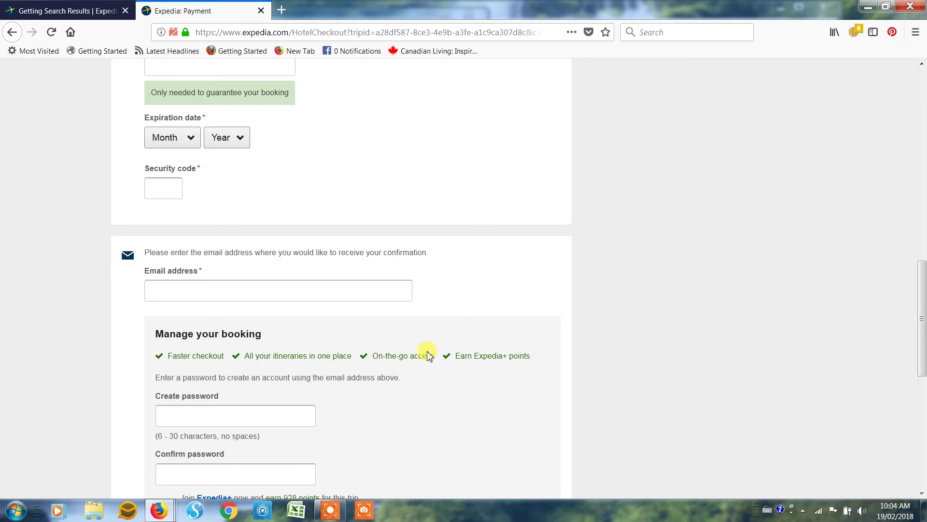
scroll(428, 355, down, 3)
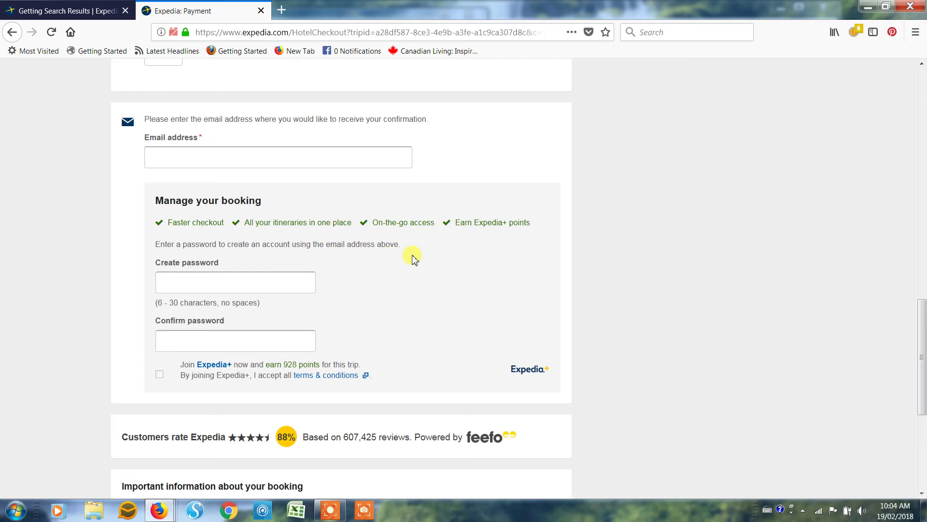
scroll(412, 257, down, 5)
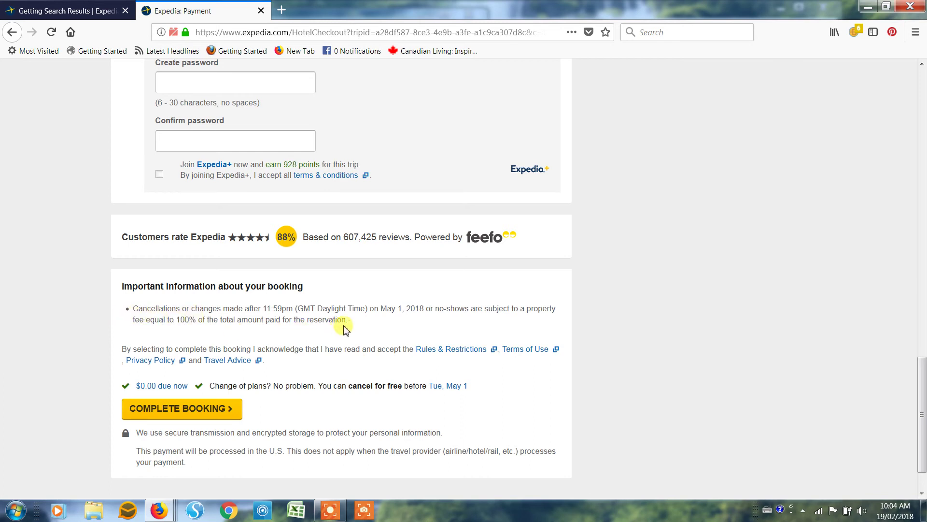
scroll(346, 324, down, 2)
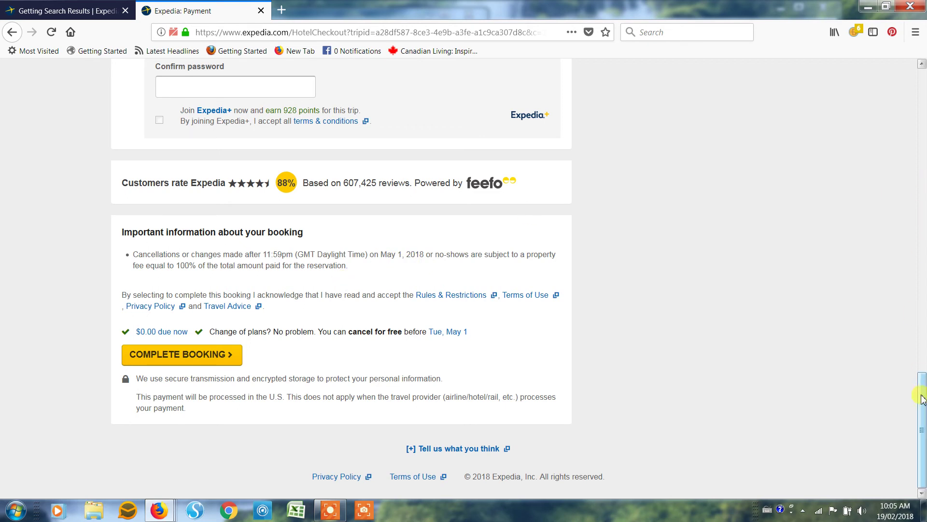
scroll(923, 385, up, 1)
drag(923, 385, 923, 104)
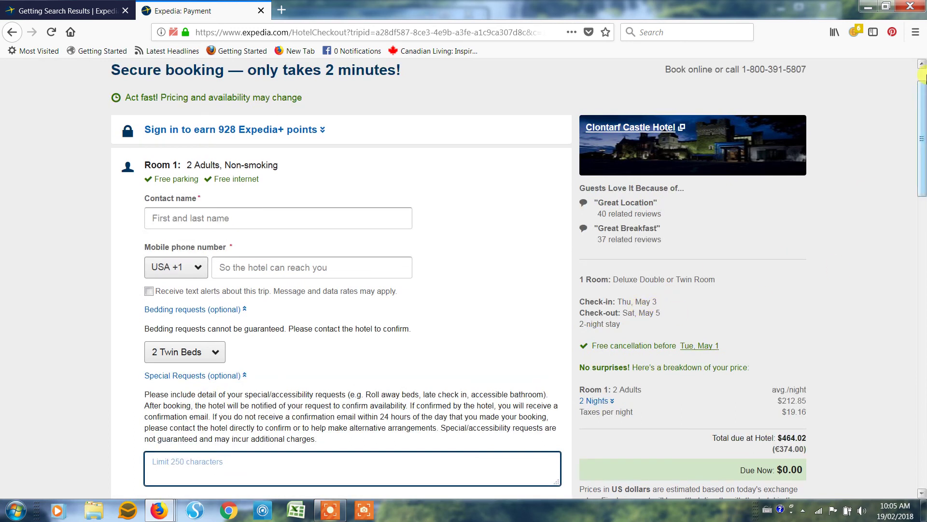
drag(923, 103, 923, 392)
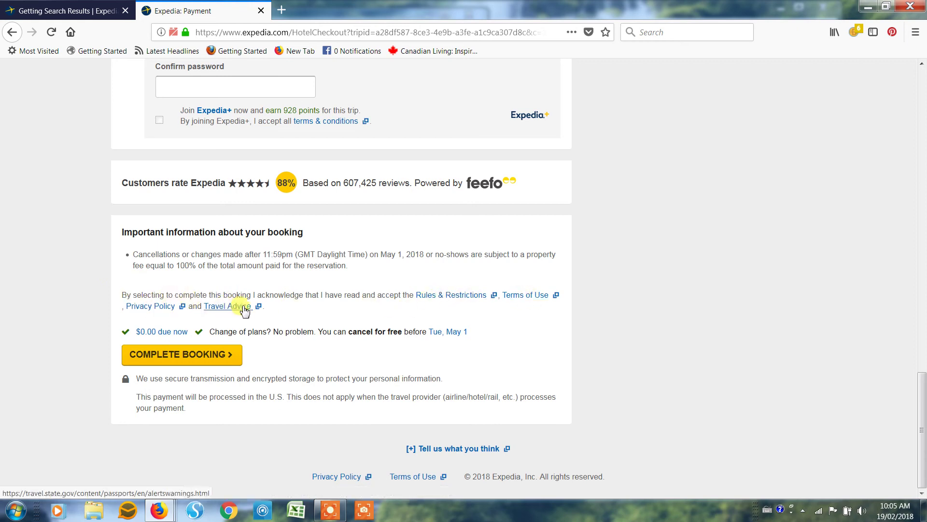
click(461, 296)
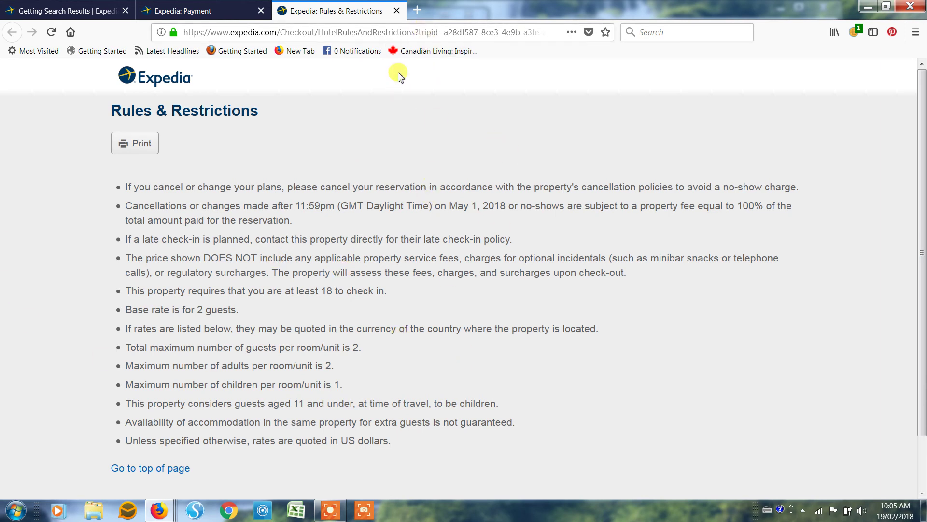
click(397, 11)
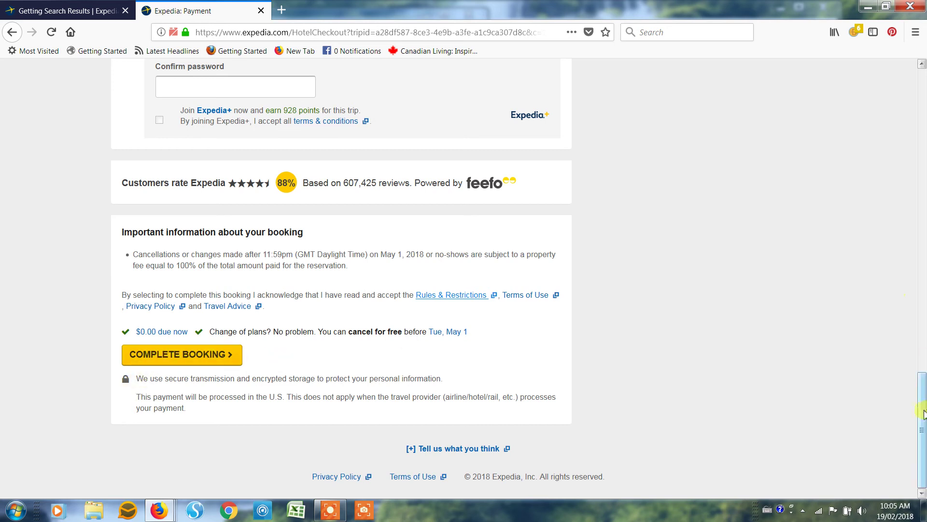
Scroll through the checkout to confirm 2 Twin Beds and $464.02 due at the hotel
drag(923, 413, 922, 77)
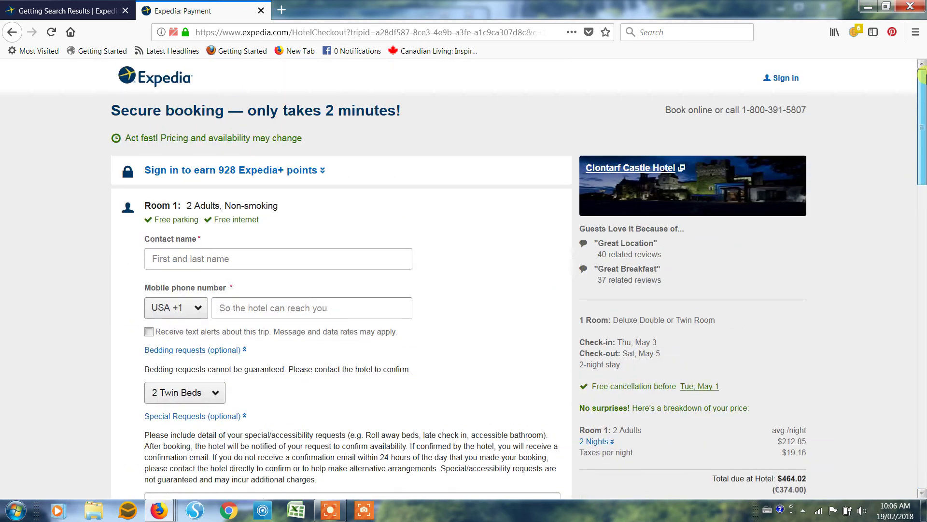
drag(922, 109, 923, 139)
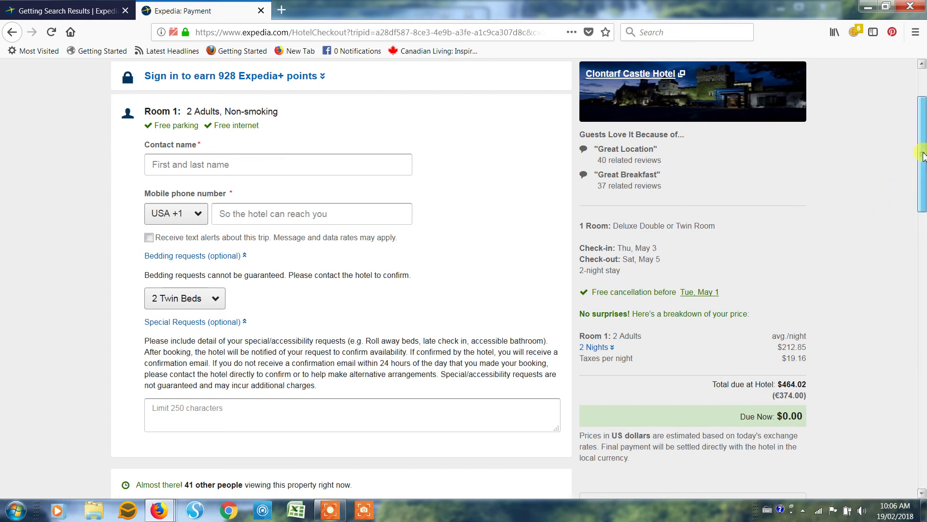
drag(922, 153, 922, 209)
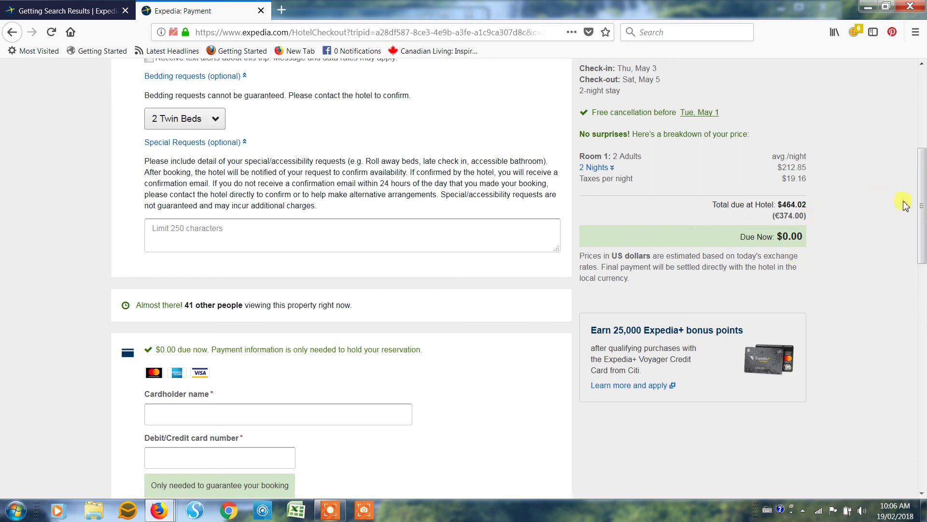
drag(923, 201, 908, 99)
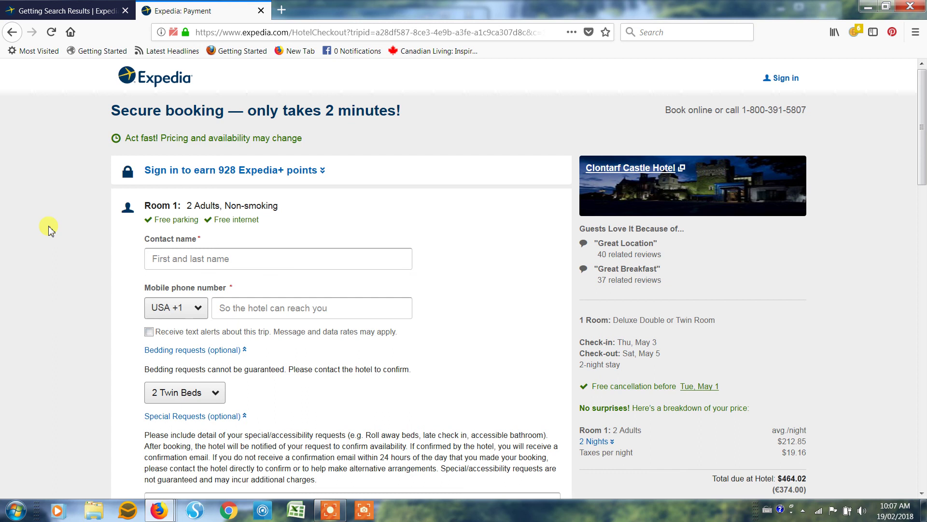
Scroll to the checkout's end to see free cancellation until Tue, May 1 and $0.00 due now
drag(923, 114, 923, 394)
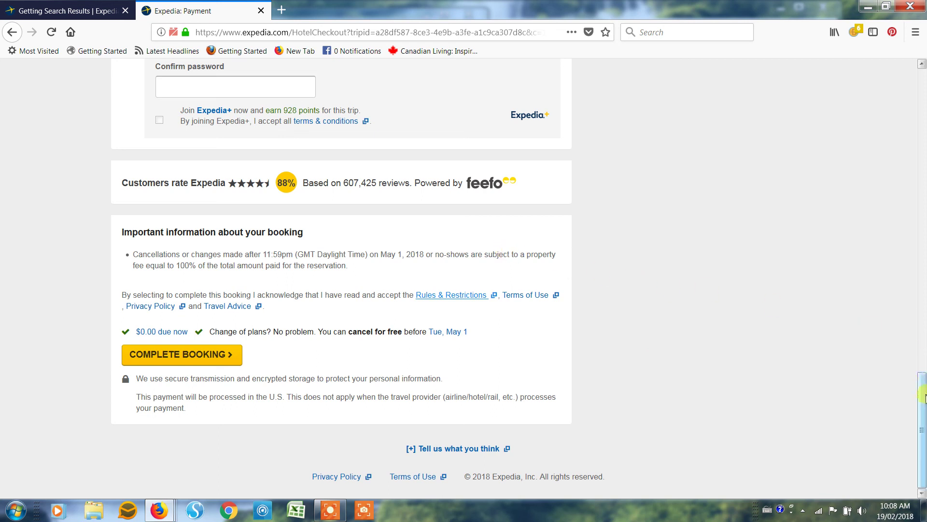
Scroll back up to the Secure booking header showing Room 1 with 2 Twin Beds
scroll(922, 252, up, 5)
scroll(922, 251, up, 15)
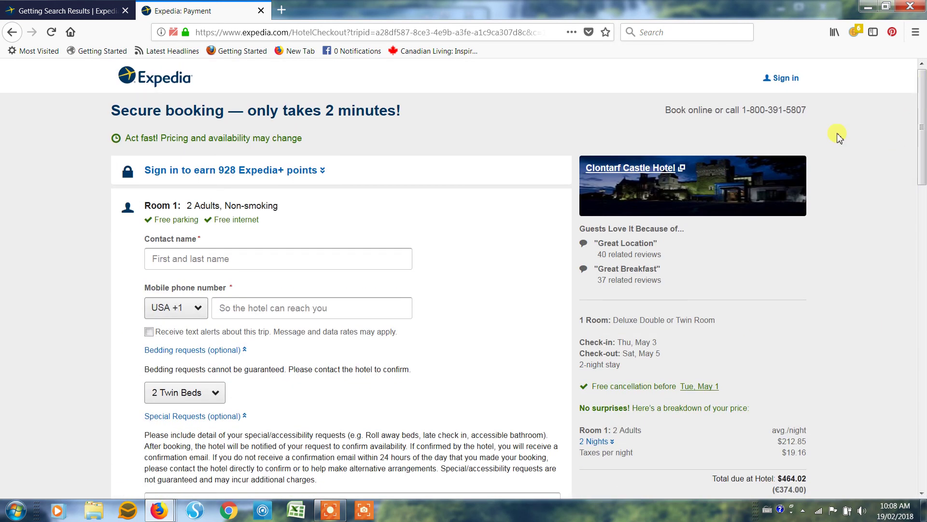